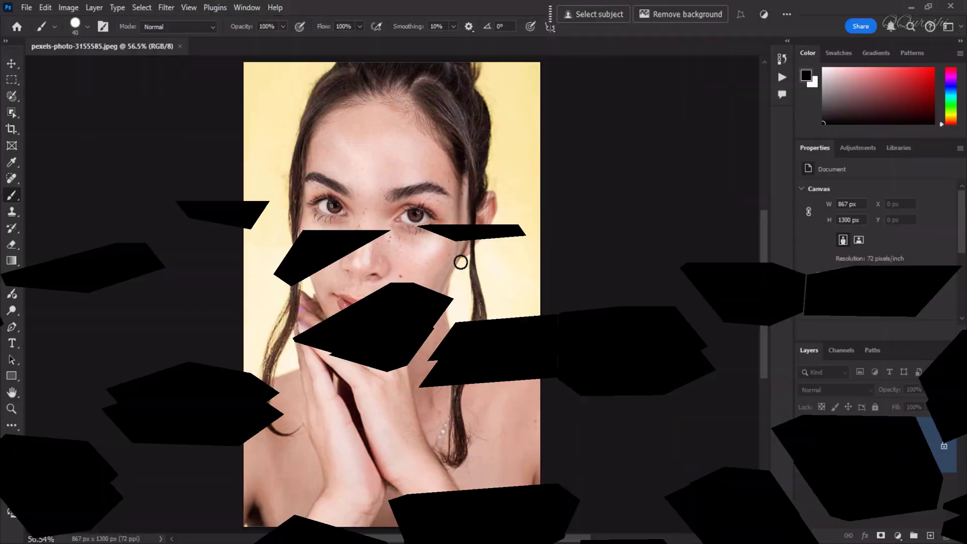
# Load the Smooth Skin Photoshop Action file from the ATN PHOTOSHOP folder into the Actions list.
pyautogui.click(247, 8)
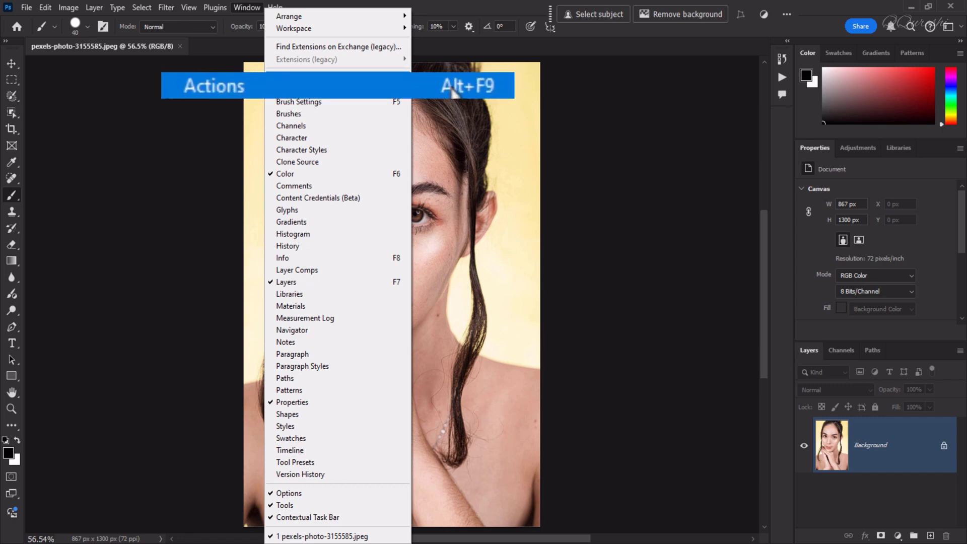
pyautogui.click(387, 79)
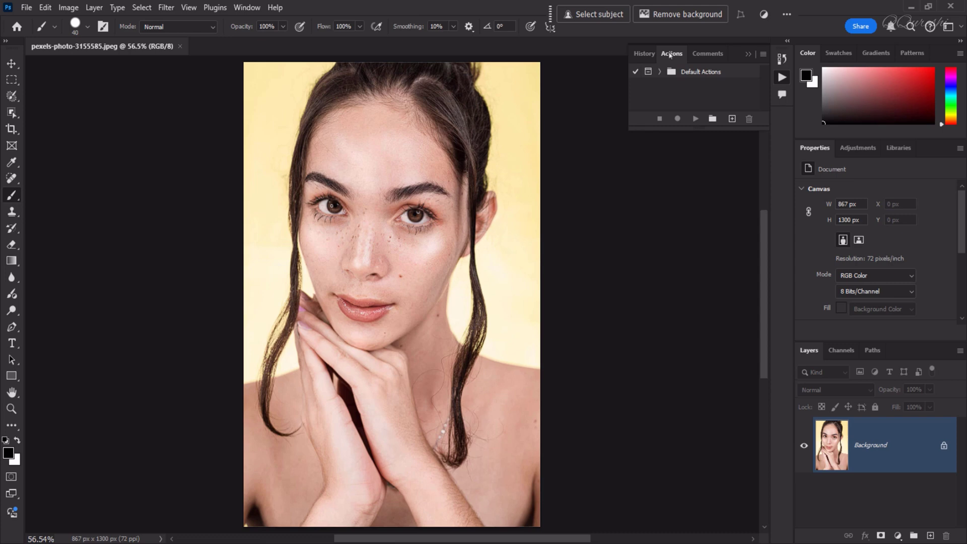
pyautogui.click(763, 55)
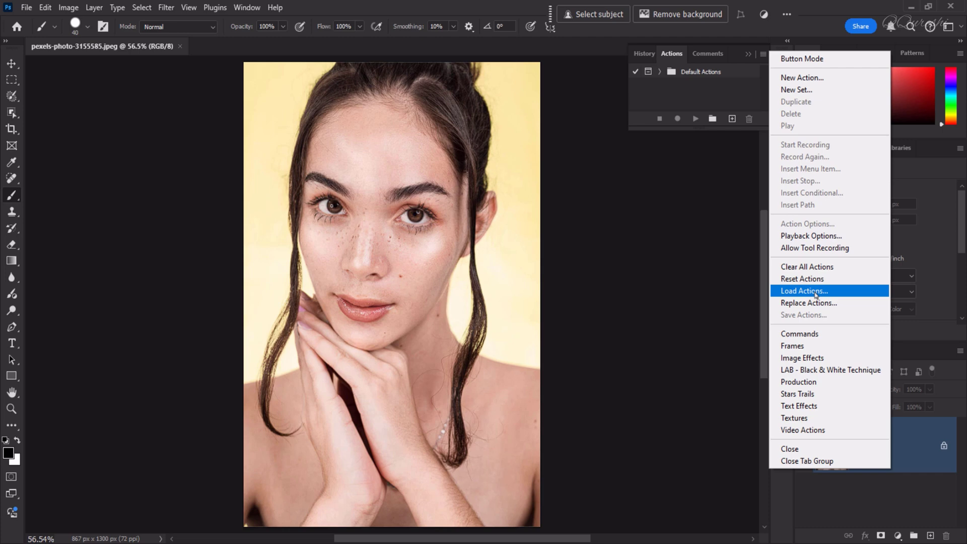
pyautogui.click(817, 294)
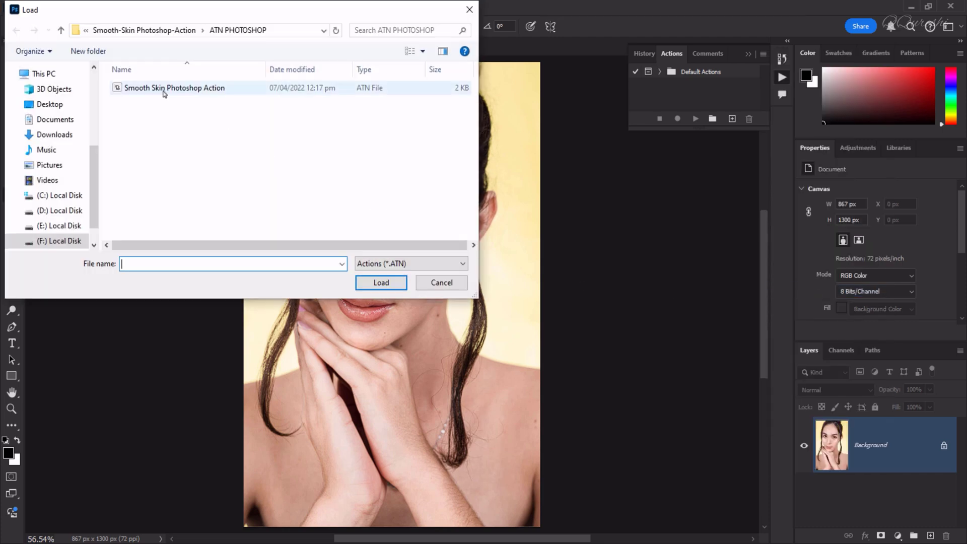
pyautogui.click(61, 31)
pyautogui.click(60, 31)
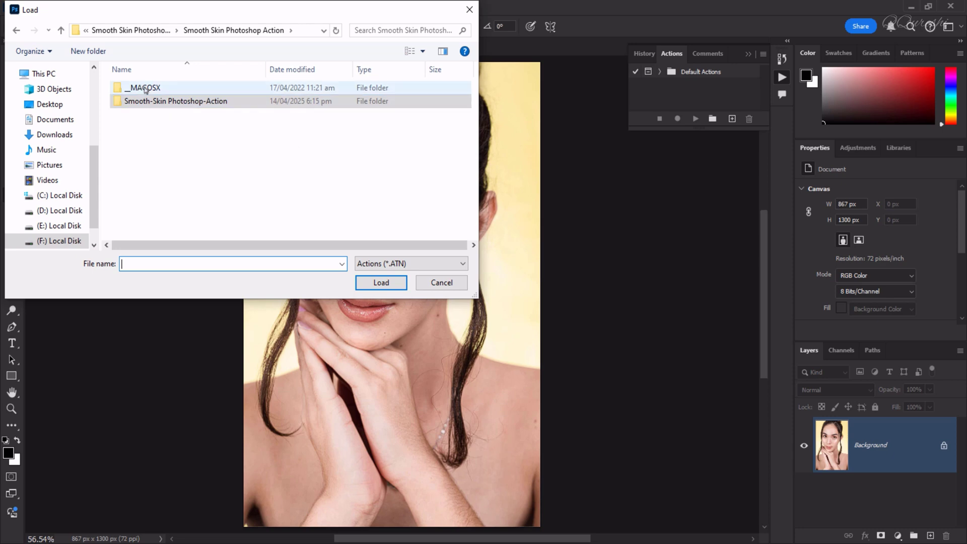
pyautogui.doubleClick(171, 103)
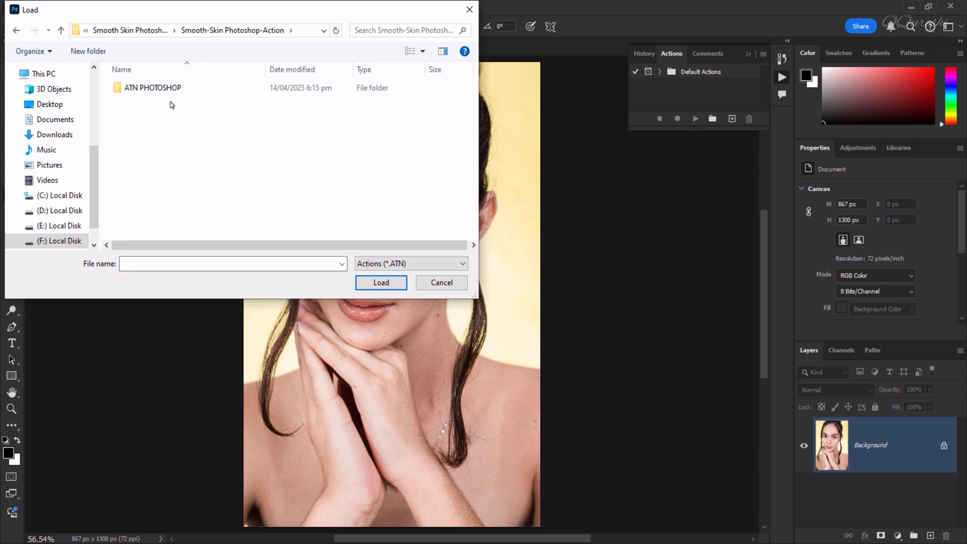
pyautogui.doubleClick(158, 88)
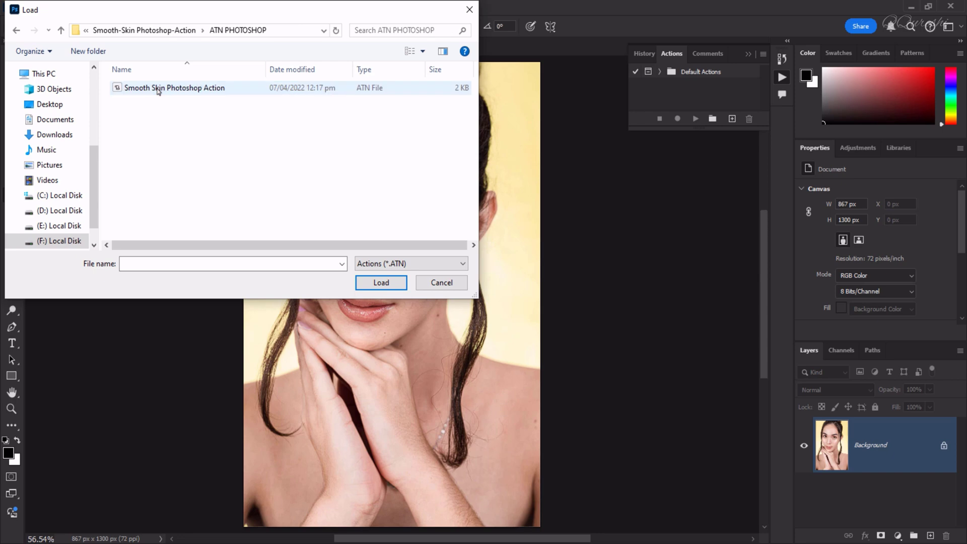
pyautogui.click(158, 89)
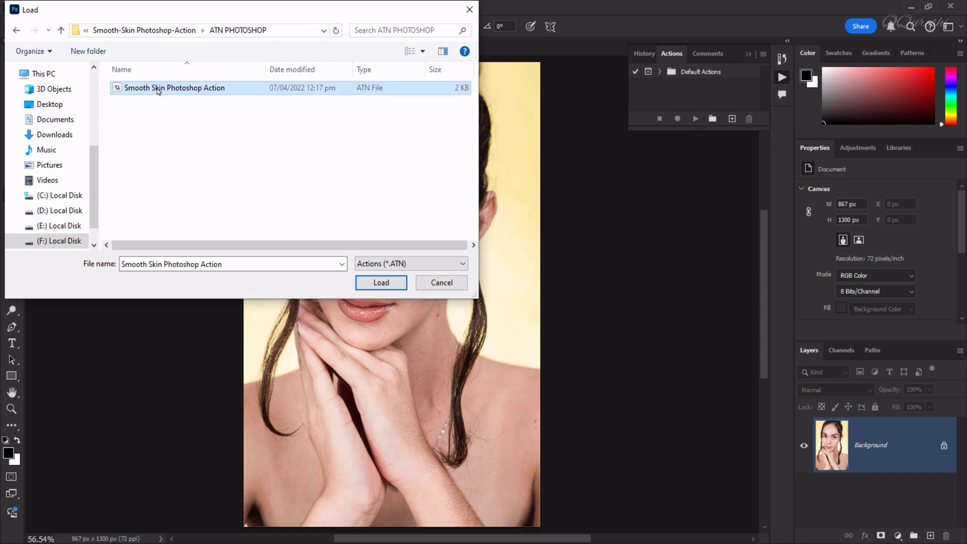
pyautogui.click(383, 284)
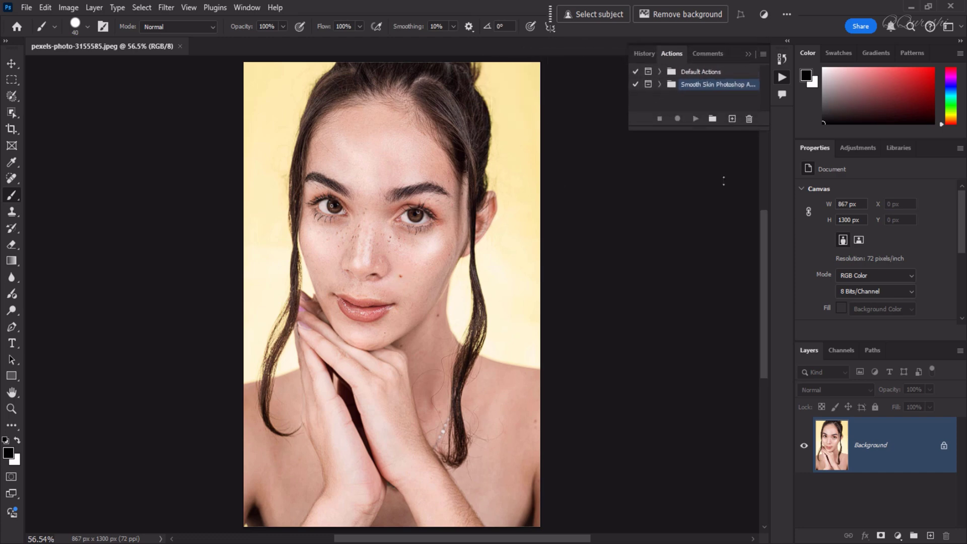
# Duplicate the Background layer and run the Smooth Skin Photoshop Action on the copy.
pyautogui.hotkey('ctrl', 'j')
pyautogui.hotkey('ctrl', 'j')
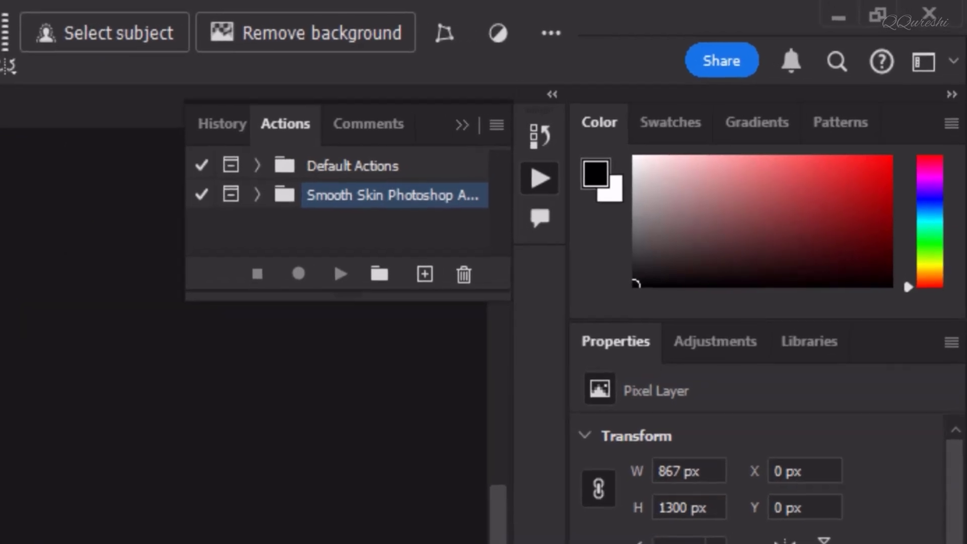
pyautogui.click(257, 195)
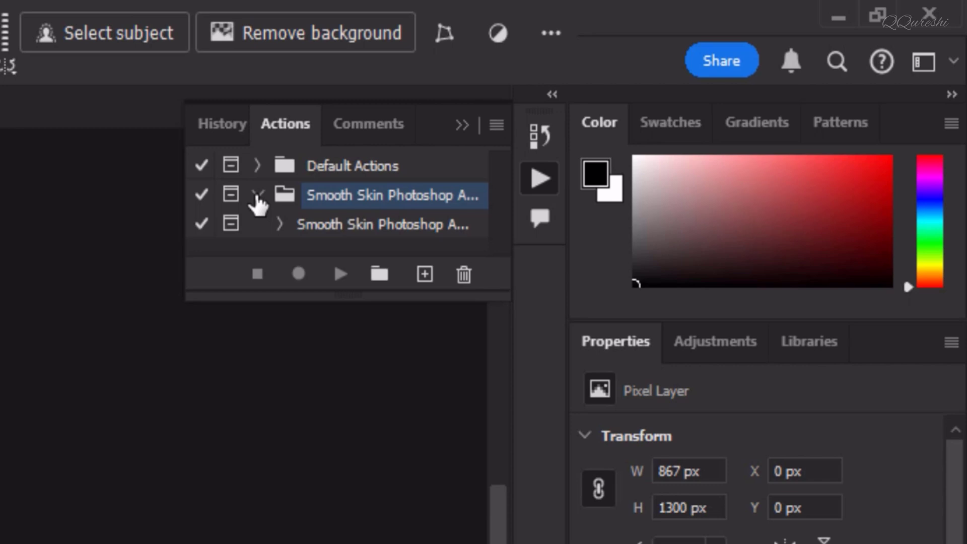
pyautogui.click(341, 225)
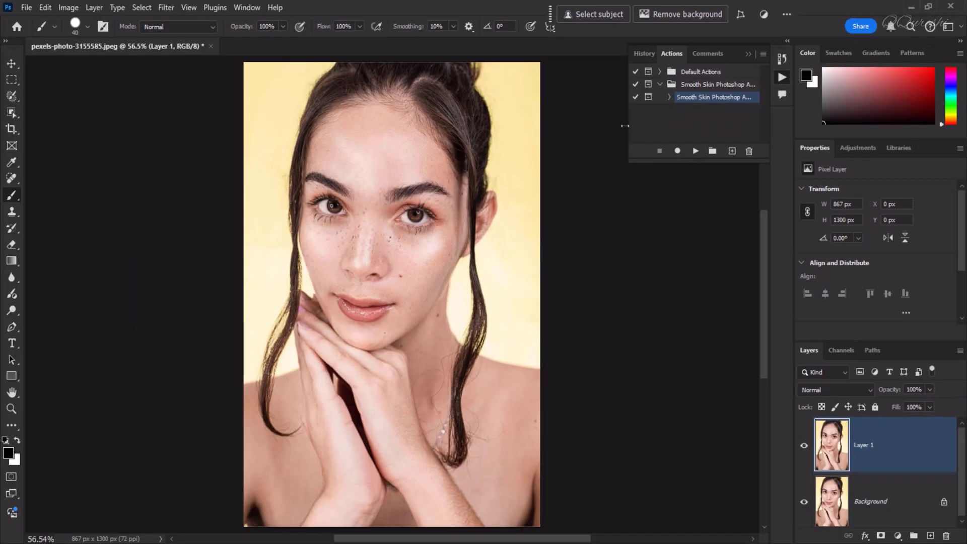
pyautogui.moveTo(624, 126); pyautogui.dragTo(571, 126)
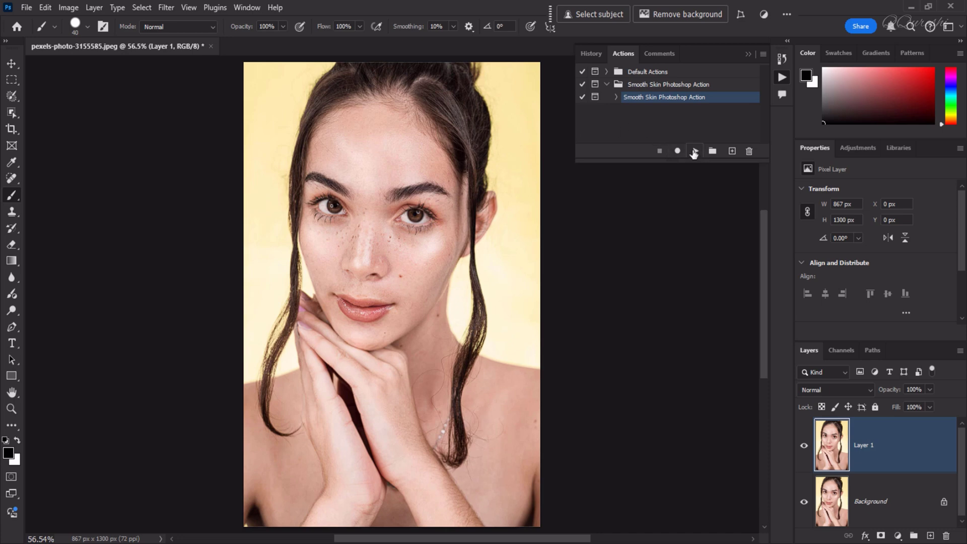
pyautogui.click(695, 151)
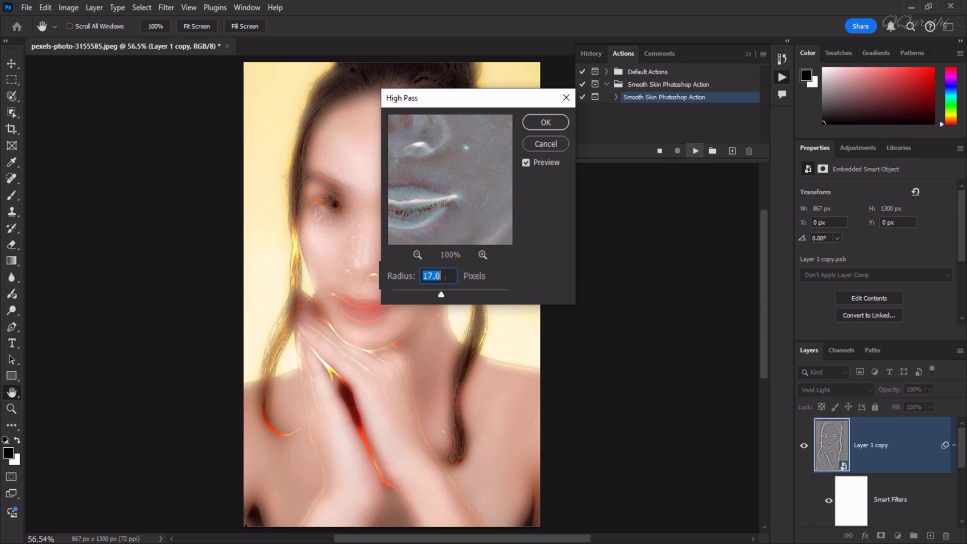
# Set the action's High Pass radius to 5.0 pixels and its Gaussian Blur radius to 1.0 pixels.
pyautogui.write('5.0')
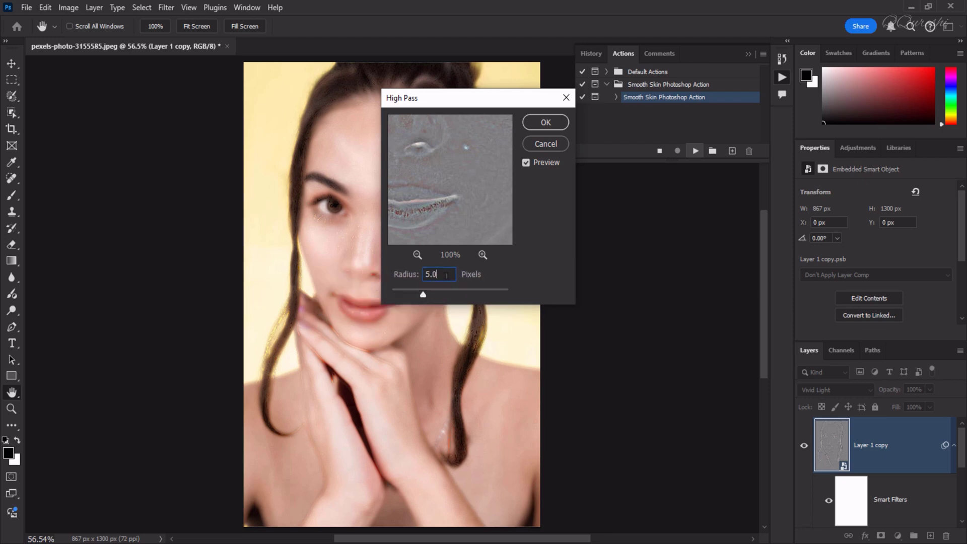
pyautogui.click(546, 123)
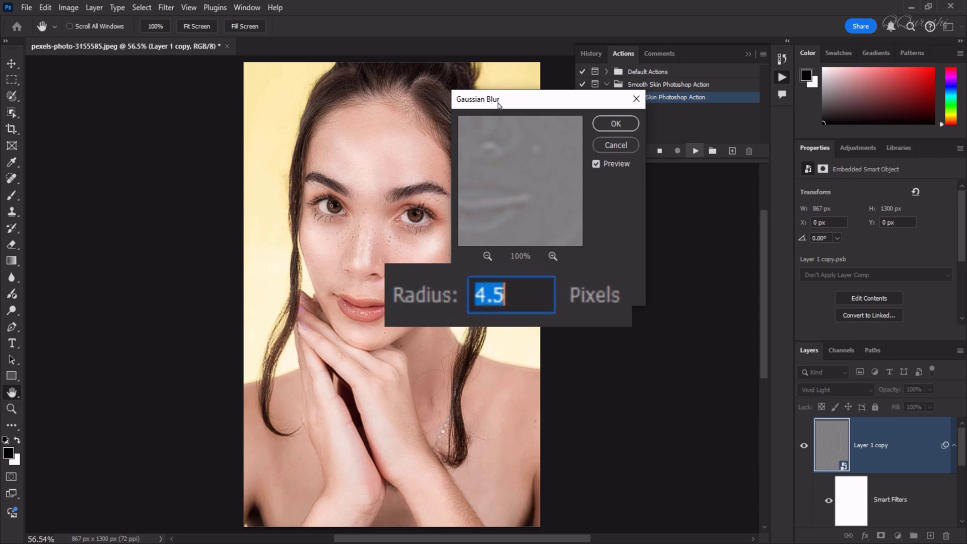
pyautogui.write('1.0')
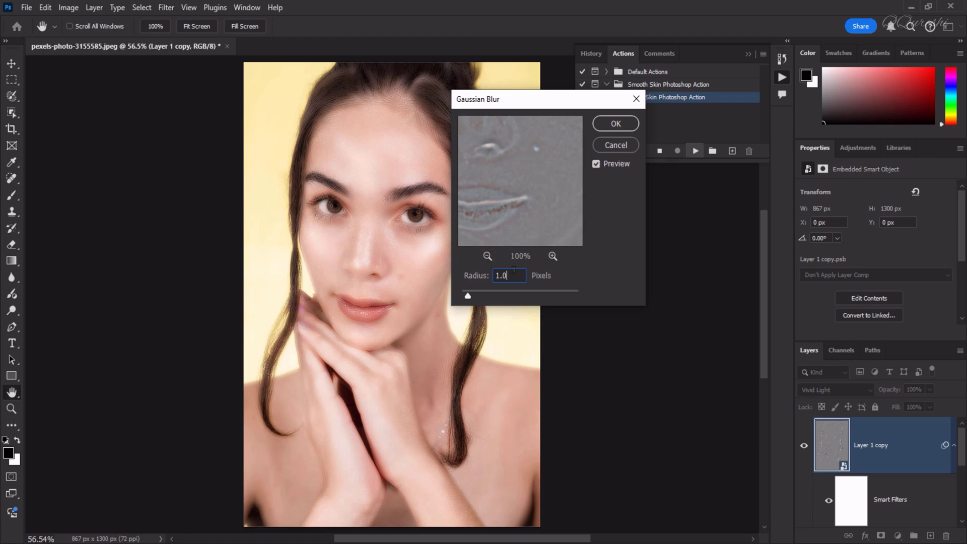
pyautogui.click(616, 123)
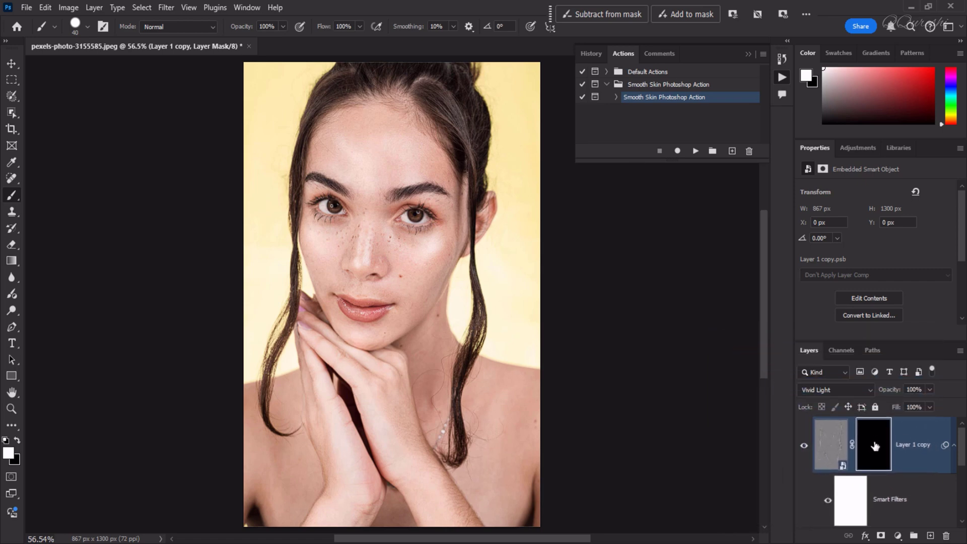
# Close the Properties panel and paint white on the Layer 1 copy mask over the nose and cheeks below the eyes.
pyautogui.click(960, 149)
pyautogui.click(922, 168)
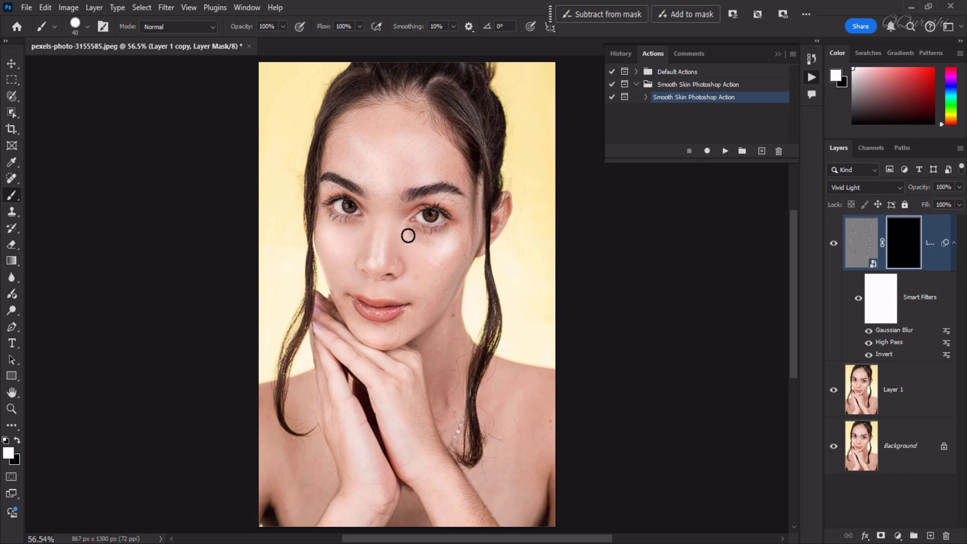
pyautogui.moveTo(448, 236)
pyautogui.mouseDown()
pyautogui.moveTo(459, 268)
pyautogui.moveTo(473, 233)
pyautogui.moveTo(452, 265)
pyautogui.mouseUp()
# Lower the brush hardness to its minimum, enlarge the brush and paint white on the mask over the forehead.
pyautogui.click(89, 28)
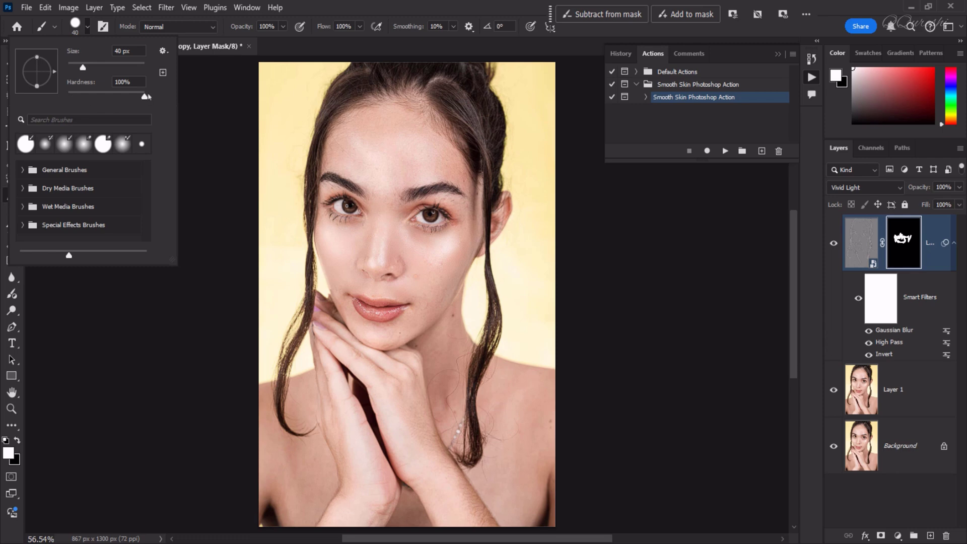
pyautogui.moveTo(145, 98); pyautogui.dragTo(64, 103)
pyautogui.click(383, 142)
pyautogui.scroll(4, 383, 145)
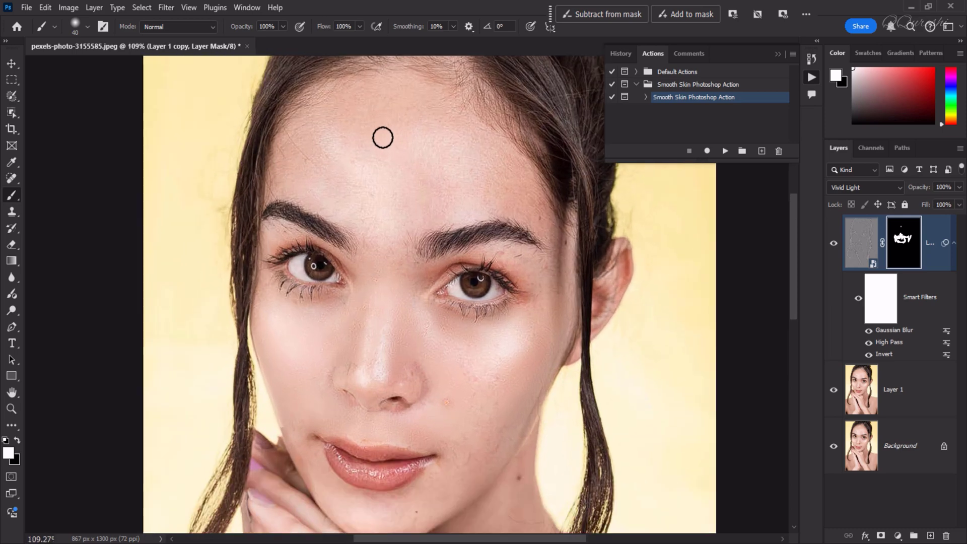
pyautogui.press(']')
pyautogui.press(']')
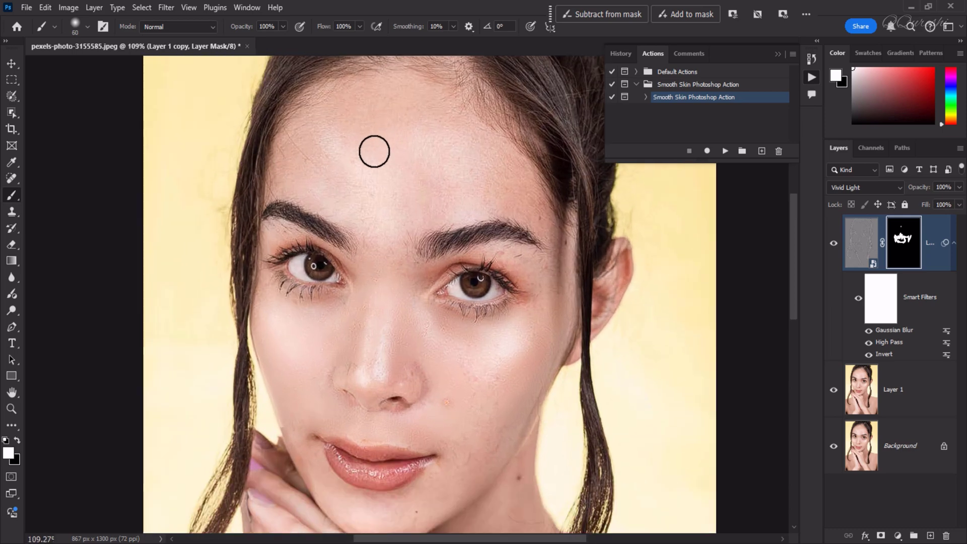
pyautogui.press(']')
pyautogui.moveTo(332, 185)
pyautogui.mouseDown()
pyautogui.moveTo(345, 137)
pyautogui.moveTo(380, 123)
pyautogui.moveTo(351, 110)
pyautogui.moveTo(445, 124)
pyautogui.moveTo(405, 186)
pyautogui.moveTo(473, 182)
pyautogui.moveTo(514, 196)
pyautogui.moveTo(477, 184)
pyautogui.moveTo(519, 195)
pyautogui.mouseUp()
# Paint white on the mask over the temple, cheeks, chin and nose with a soft 60 px brush.
pyautogui.press('[')
pyautogui.press('[')
pyautogui.press('[')
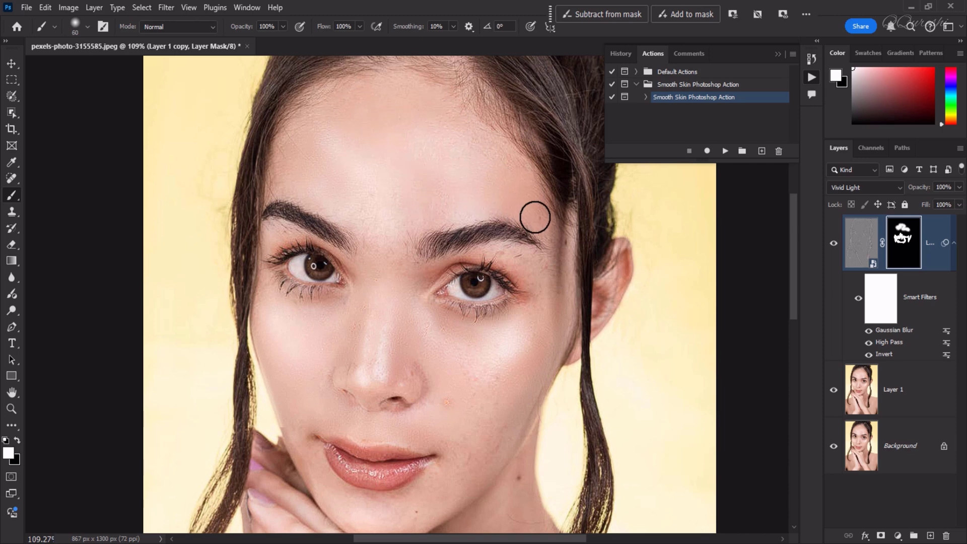
pyautogui.moveTo(557, 242)
pyautogui.mouseDown()
pyautogui.moveTo(564, 308)
pyautogui.moveTo(512, 259)
pyautogui.moveTo(555, 300)
pyautogui.mouseUp()
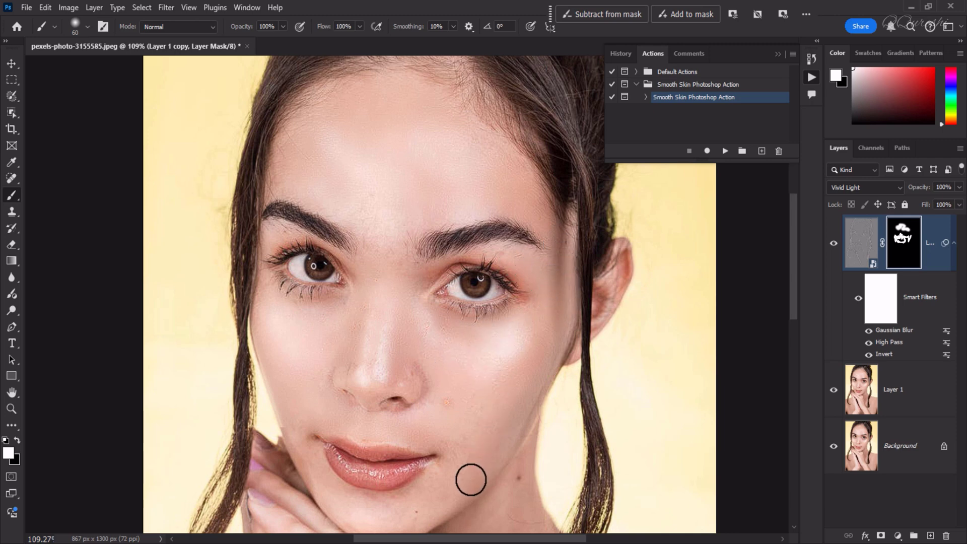
pyautogui.moveTo(330, 492)
pyautogui.mouseDown()
pyautogui.moveTo(438, 489)
pyautogui.moveTo(442, 380)
pyautogui.moveTo(324, 313)
pyautogui.moveTo(283, 215)
pyautogui.mouseUp()
pyautogui.scroll(-3, 463, 393)
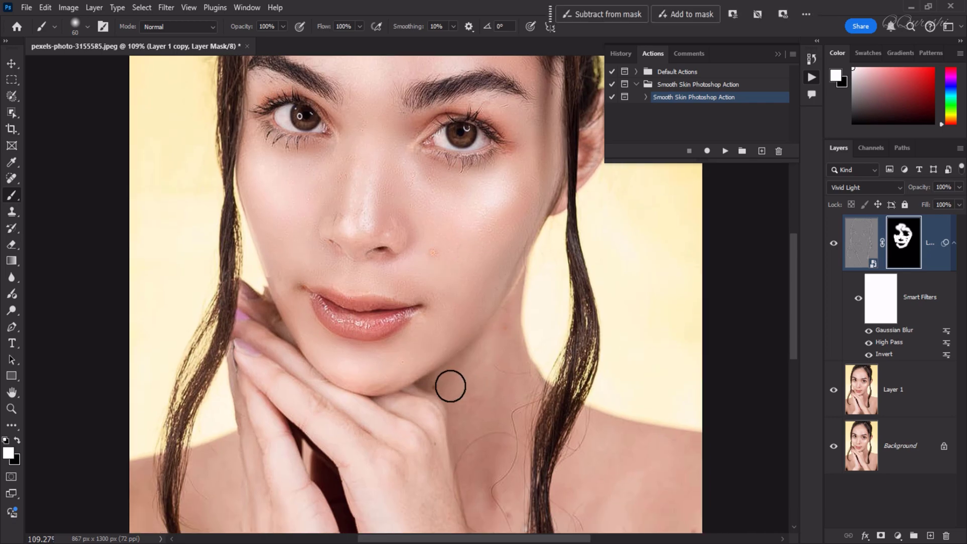
pyautogui.moveTo(356, 222)
pyautogui.mouseDown()
pyautogui.moveTo(365, 212)
pyautogui.moveTo(376, 221)
pyautogui.mouseUp()
# Set the density of the Layer 1 copy mask to 90%.
pyautogui.click(240, 8)
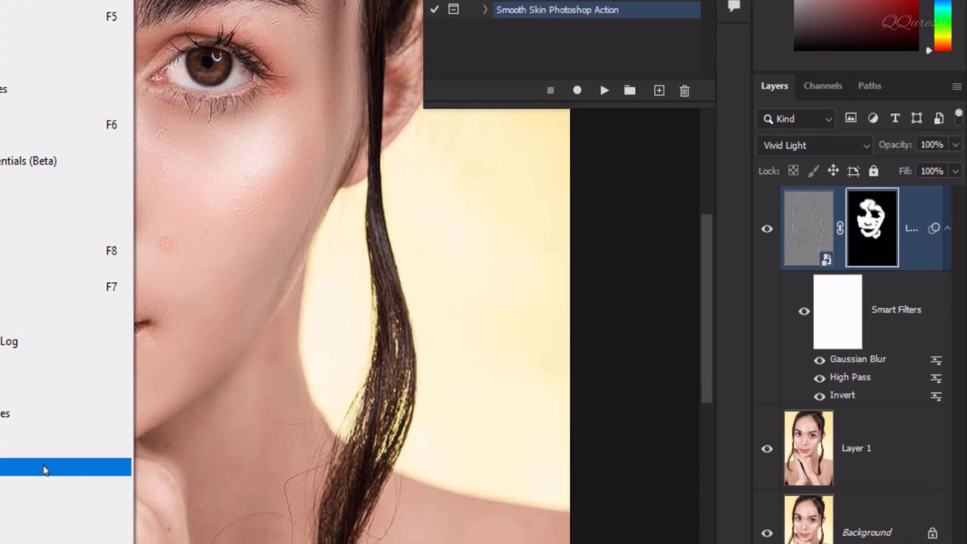
pyautogui.click(351, 403)
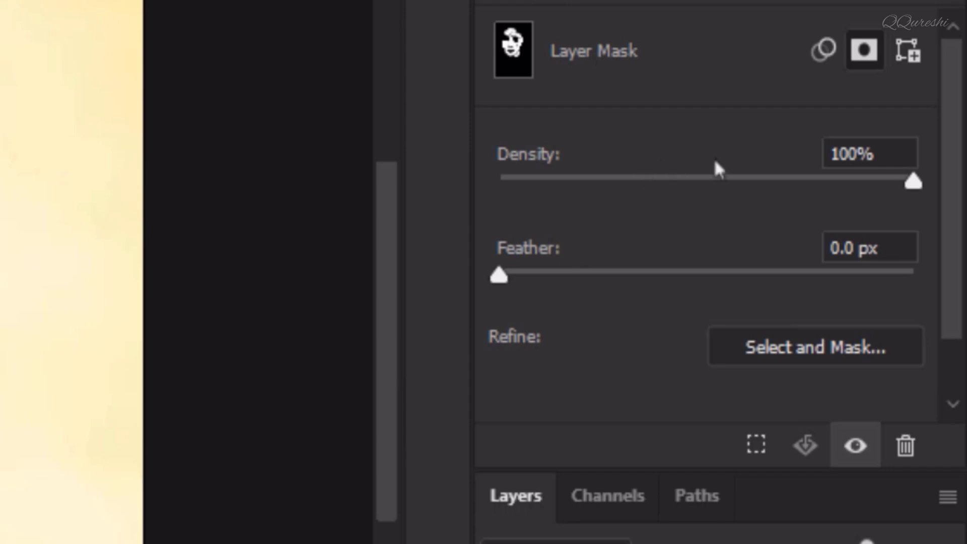
pyautogui.click(883, 152)
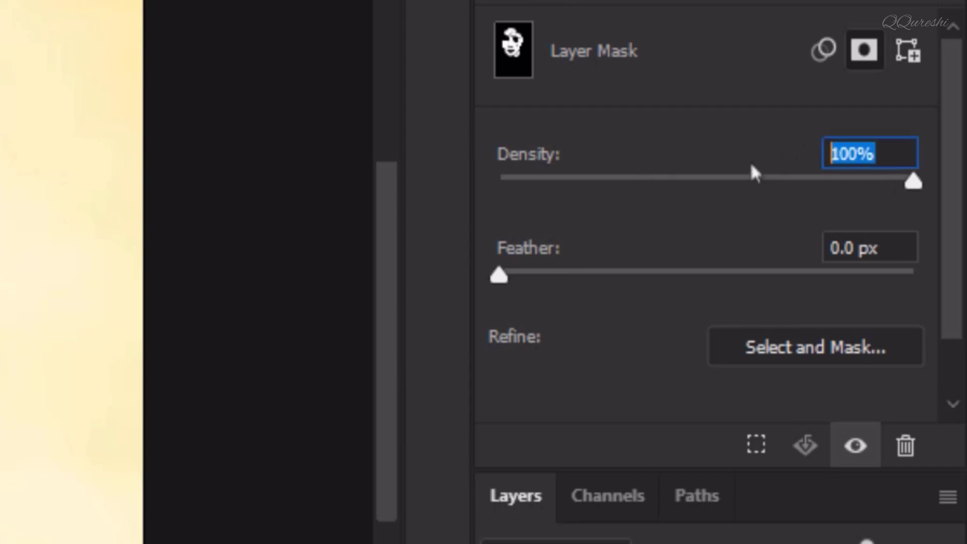
pyautogui.write('90')
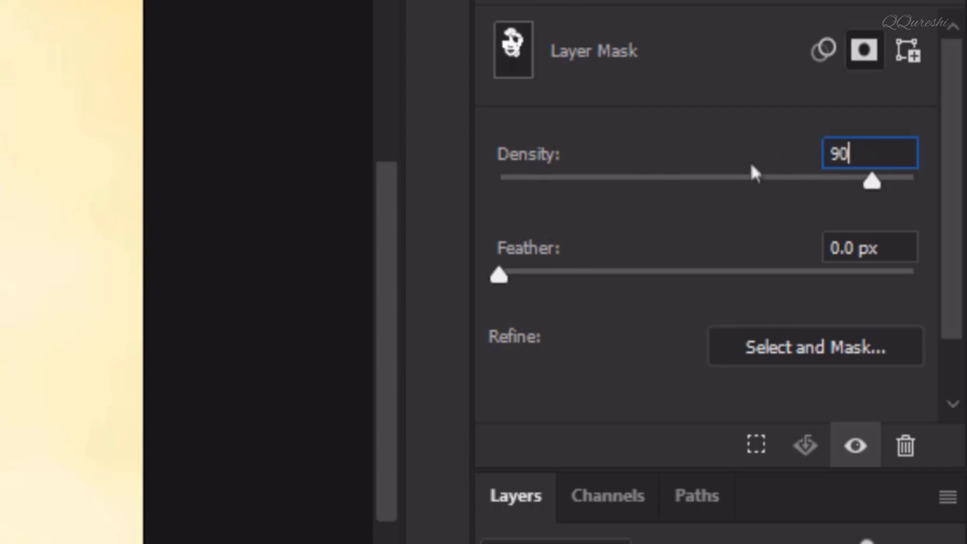
pyautogui.press('Return')
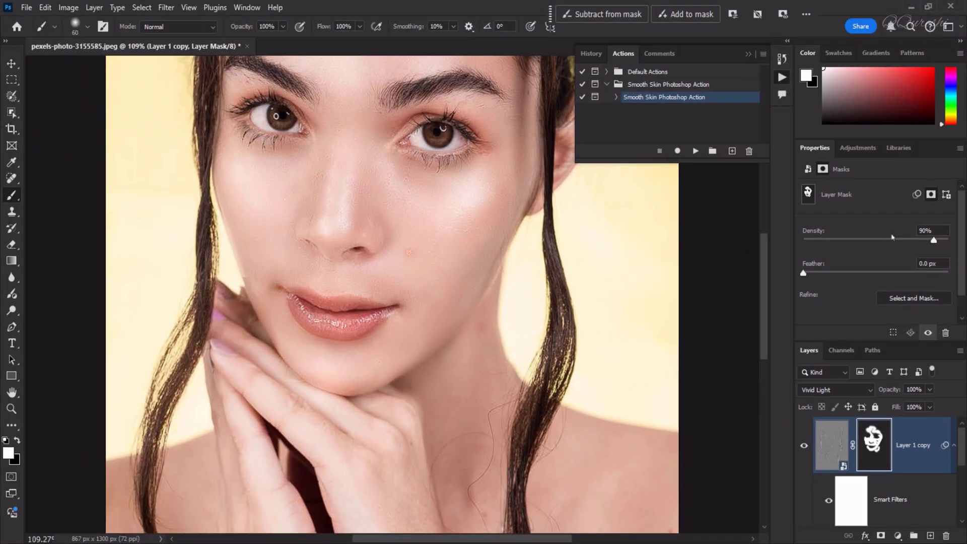
# Duplicate the masked smoothing layer and set the duplicate's mask density to 100%.
pyautogui.hotkey('ctrl', 'j')
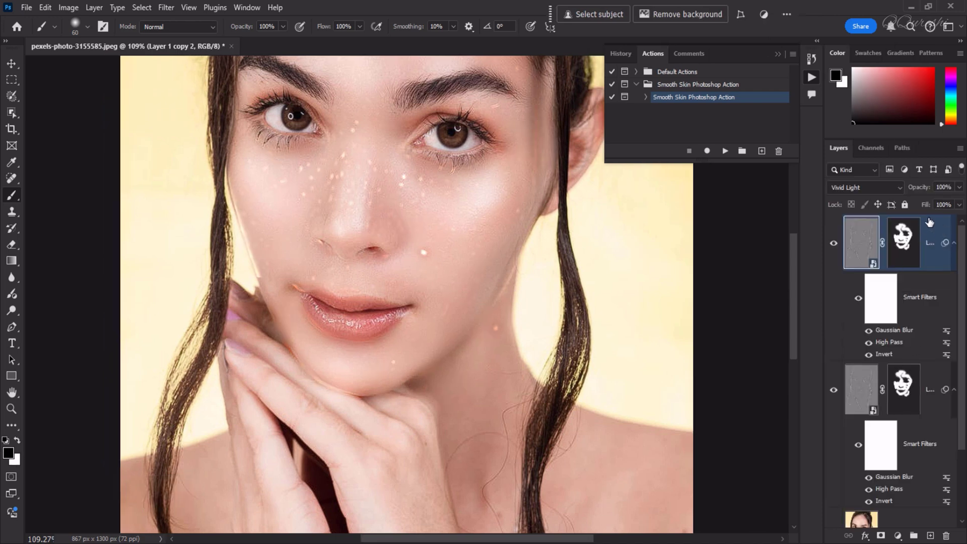
pyautogui.click(905, 244)
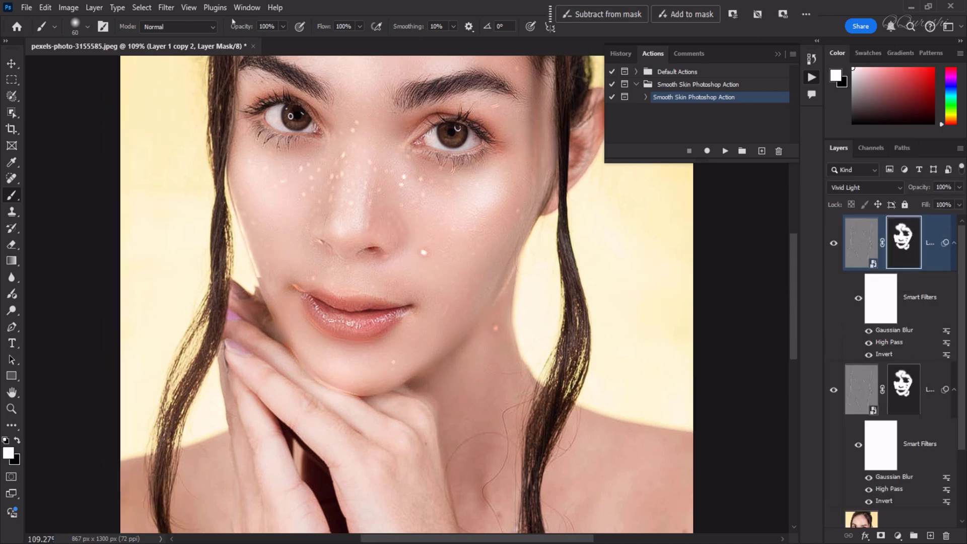
pyautogui.click(246, 7)
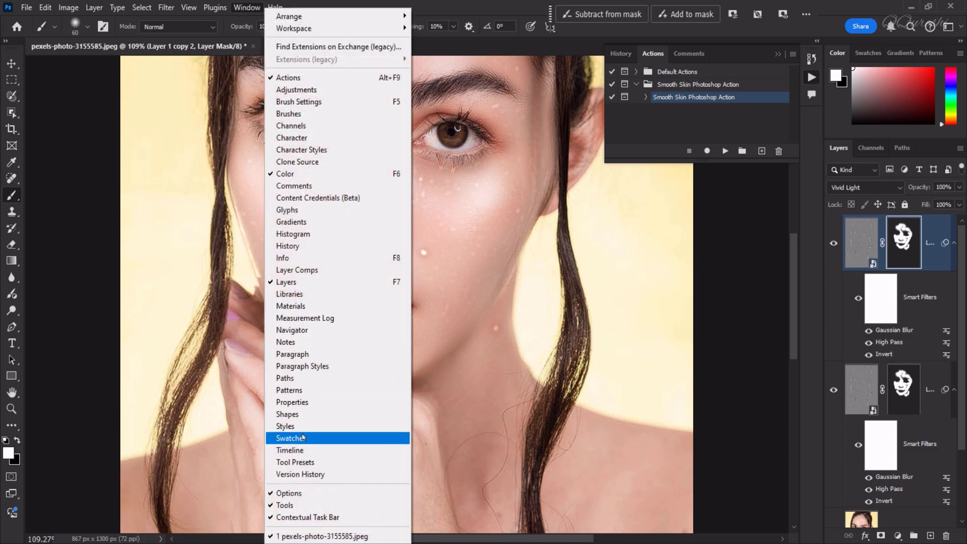
pyautogui.click(294, 402)
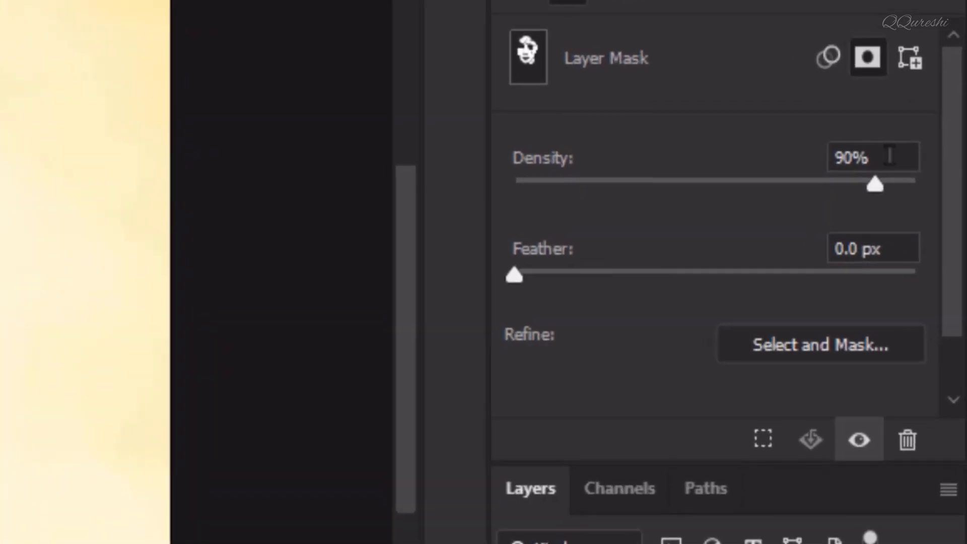
pyautogui.click(913, 232)
pyautogui.write('100')
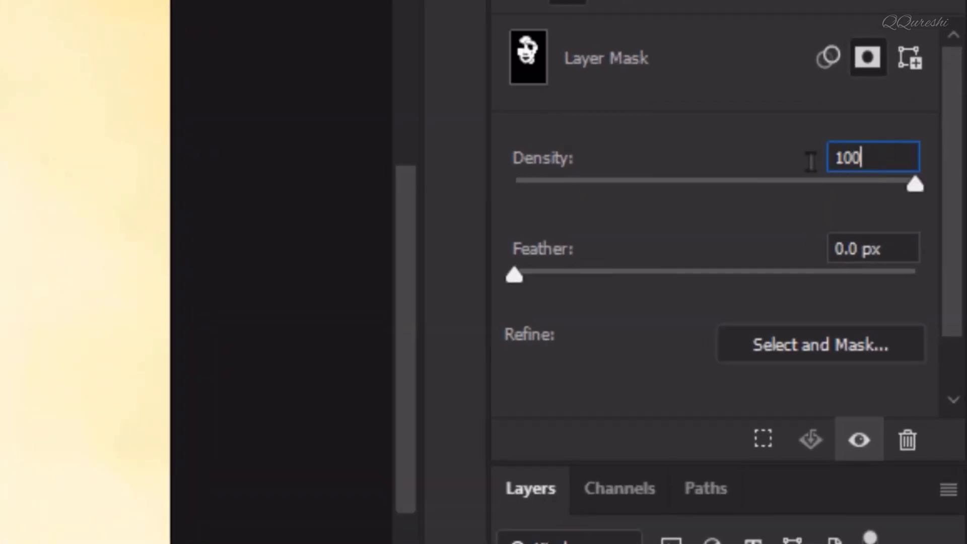
# Paint black on the Layer 1 copy 2 mask over the light spots on the cheeks, nose, chin and neck with a soft 60 px brush.
pyautogui.press('Return')
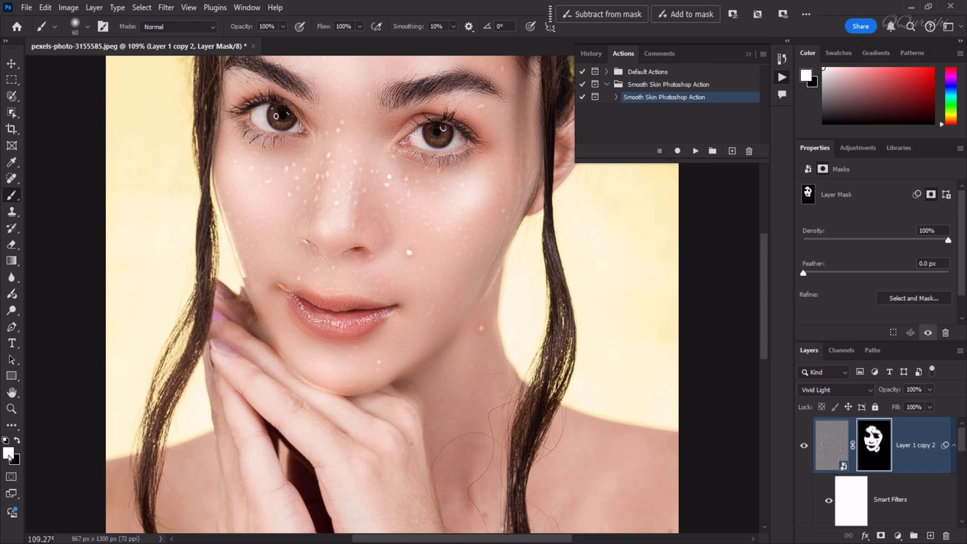
pyautogui.press('x')
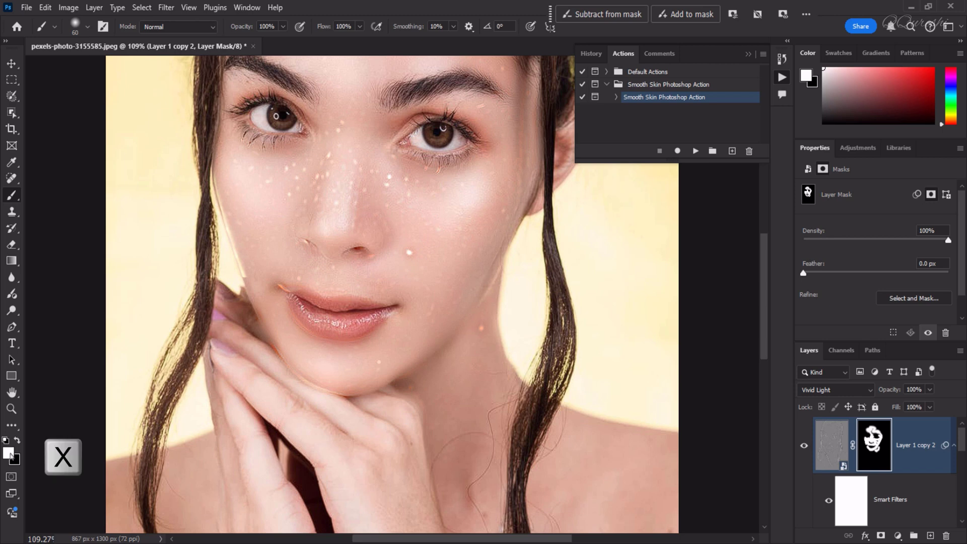
pyautogui.press('x')
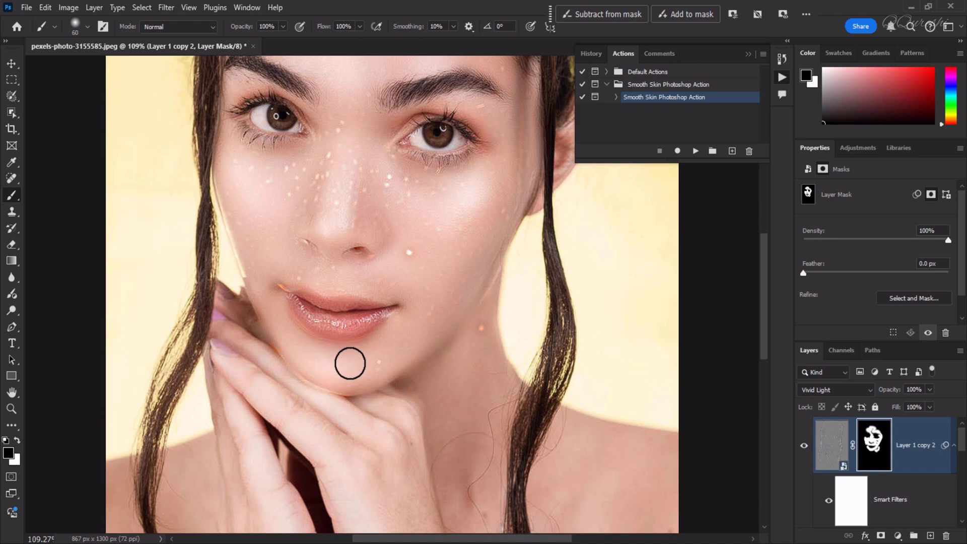
pyautogui.moveTo(449, 252)
pyautogui.mouseDown()
pyautogui.moveTo(330, 280)
pyautogui.moveTo(447, 317)
pyautogui.moveTo(417, 158)
pyautogui.moveTo(293, 201)
pyautogui.moveTo(303, 170)
pyautogui.moveTo(274, 315)
pyautogui.mouseUp()
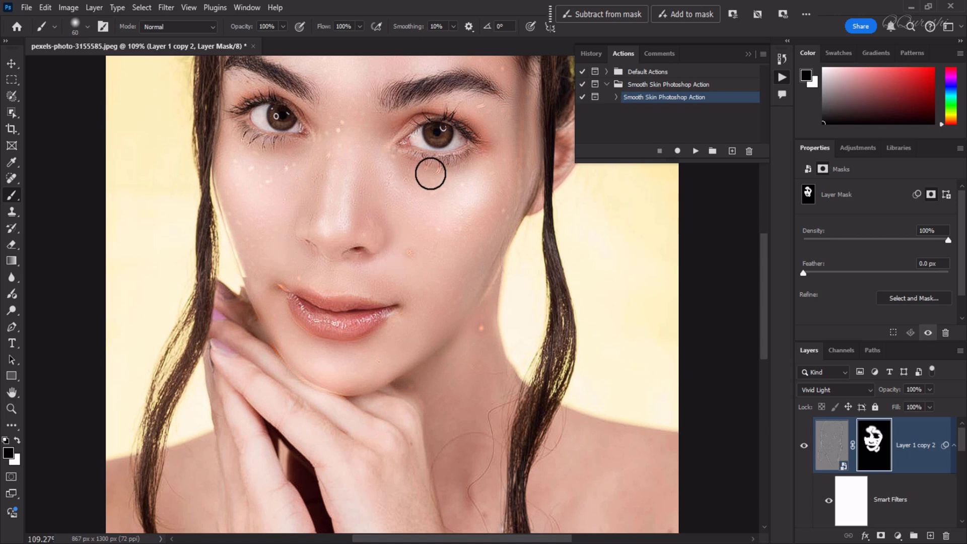
pyautogui.moveTo(417, 121)
pyautogui.mouseDown()
pyautogui.moveTo(349, 144)
pyautogui.moveTo(313, 179)
pyautogui.moveTo(247, 146)
pyautogui.moveTo(265, 95)
pyautogui.mouseUp()
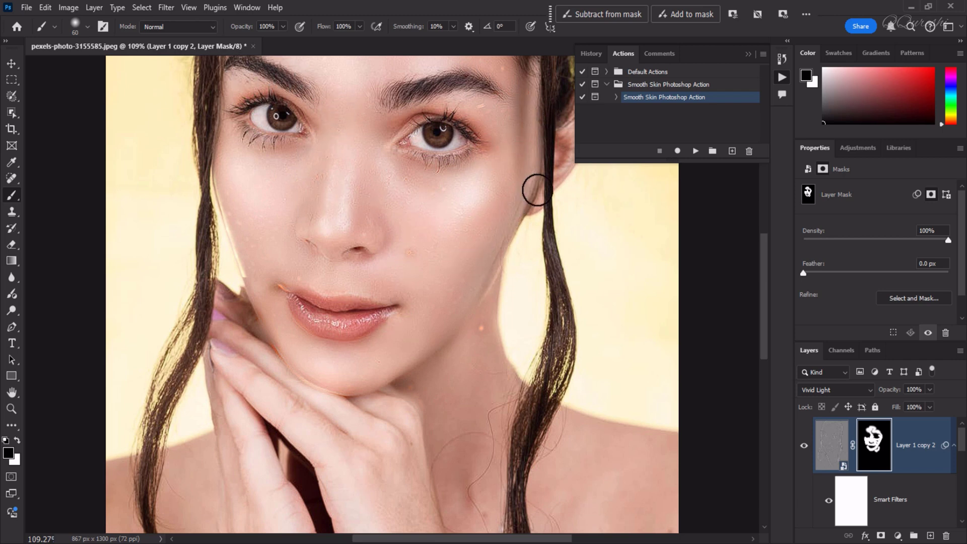
pyautogui.click(483, 326)
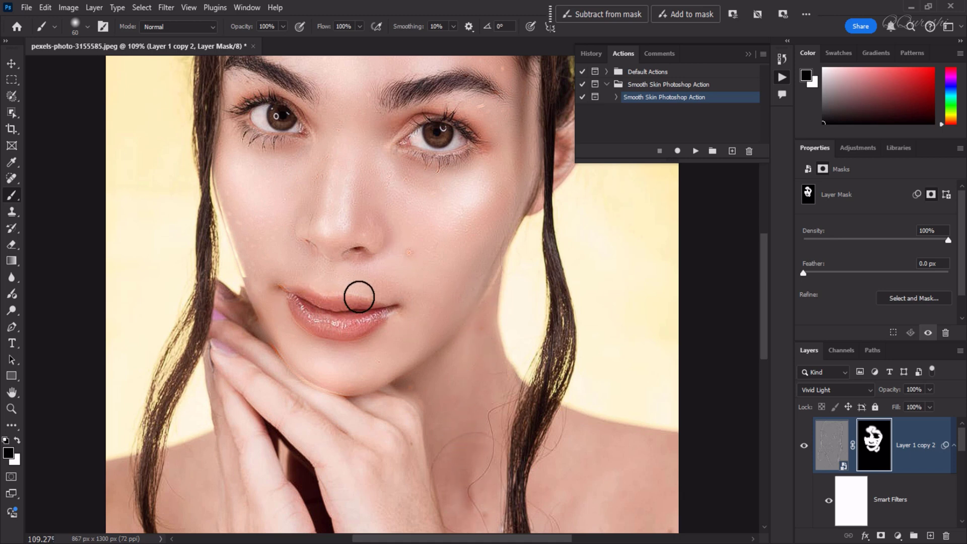
pyautogui.moveTo(317, 233)
pyautogui.mouseDown()
pyautogui.moveTo(386, 209)
pyautogui.moveTo(411, 186)
pyautogui.moveTo(382, 358)
pyautogui.moveTo(391, 363)
pyautogui.mouseUp()
# Enlarge the brush to 200 px and paint black on the Layer 1 copy 2 mask over the forehead and remaining face areas.
pyautogui.press('space')
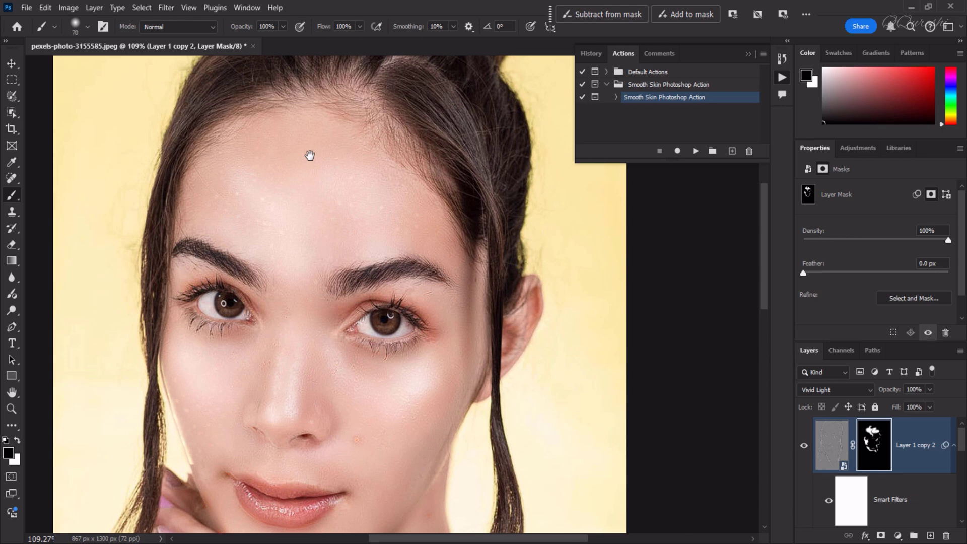
pyautogui.press(']')
pyautogui.press(']')
pyautogui.press(']')
pyautogui.press(']')
pyautogui.press(']')
pyautogui.press(']')
pyautogui.press(']')
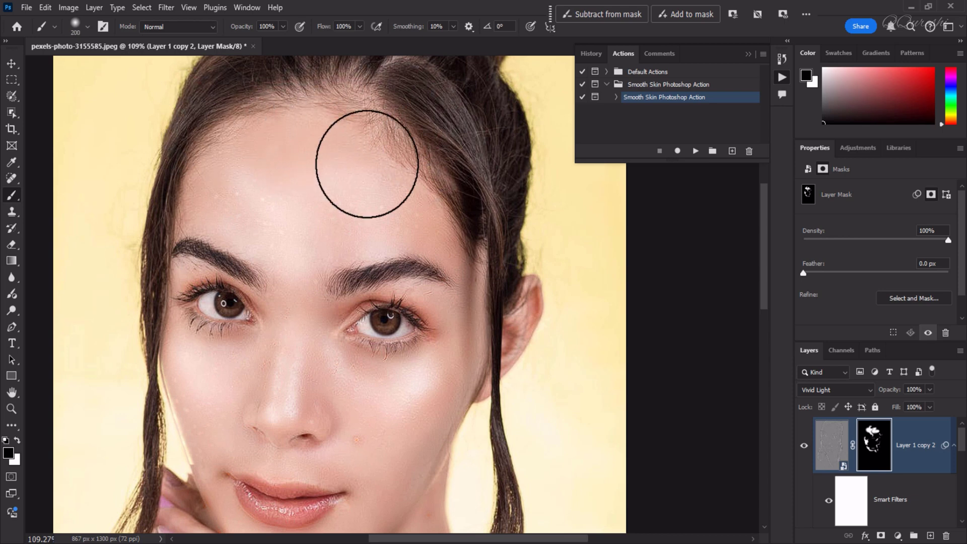
pyautogui.moveTo(367, 164)
pyautogui.mouseDown()
pyautogui.moveTo(291, 181)
pyautogui.moveTo(459, 199)
pyautogui.moveTo(374, 230)
pyautogui.moveTo(468, 251)
pyautogui.moveTo(434, 310)
pyautogui.moveTo(442, 296)
pyautogui.moveTo(418, 371)
pyautogui.moveTo(453, 267)
pyautogui.moveTo(321, 343)
pyautogui.moveTo(323, 273)
pyautogui.moveTo(215, 289)
pyautogui.moveTo(139, 264)
pyautogui.moveTo(172, 346)
pyautogui.moveTo(199, 131)
pyautogui.moveTo(269, 86)
pyautogui.moveTo(301, 101)
pyautogui.moveTo(205, 170)
pyautogui.moveTo(492, 103)
pyautogui.moveTo(441, 232)
pyautogui.moveTo(475, 259)
pyautogui.moveTo(444, 322)
pyautogui.moveTo(482, 342)
pyautogui.moveTo(513, 280)
pyautogui.moveTo(510, 329)
pyautogui.moveTo(364, 408)
pyautogui.moveTo(352, 344)
pyautogui.moveTo(376, 282)
pyautogui.moveTo(336, 301)
pyautogui.moveTo(419, 279)
pyautogui.moveTo(441, 303)
pyautogui.moveTo(345, 306)
pyautogui.moveTo(407, 319)
pyautogui.moveTo(359, 332)
pyautogui.moveTo(350, 296)
pyautogui.moveTo(411, 300)
pyautogui.moveTo(308, 328)
pyautogui.moveTo(219, 276)
pyautogui.moveTo(173, 287)
pyautogui.moveTo(291, 327)
pyautogui.moveTo(193, 283)
pyautogui.moveTo(177, 298)
pyautogui.moveTo(253, 321)
pyautogui.moveTo(216, 304)
pyautogui.moveTo(290, 319)
pyautogui.moveTo(228, 293)
pyautogui.moveTo(281, 317)
pyautogui.moveTo(225, 315)
pyautogui.moveTo(307, 378)
pyautogui.moveTo(345, 194)
pyautogui.mouseUp()
pyautogui.moveTo(238, 298)
pyautogui.mouseDown()
pyautogui.moveTo(301, 337)
pyautogui.moveTo(368, 309)
pyautogui.moveTo(326, 340)
pyautogui.moveTo(234, 260)
pyautogui.moveTo(268, 379)
pyautogui.moveTo(334, 456)
pyautogui.moveTo(436, 448)
pyautogui.moveTo(349, 429)
pyautogui.moveTo(422, 386)
pyautogui.moveTo(420, 289)
pyautogui.moveTo(460, 486)
pyautogui.moveTo(330, 455)
pyautogui.moveTo(267, 415)
pyautogui.moveTo(340, 485)
pyautogui.moveTo(228, 414)
pyautogui.moveTo(266, 511)
pyautogui.moveTo(246, 455)
pyautogui.moveTo(255, 441)
pyautogui.moveTo(340, 425)
pyautogui.moveTo(361, 245)
pyautogui.moveTo(406, 127)
pyautogui.moveTo(353, 251)
pyautogui.mouseUp()
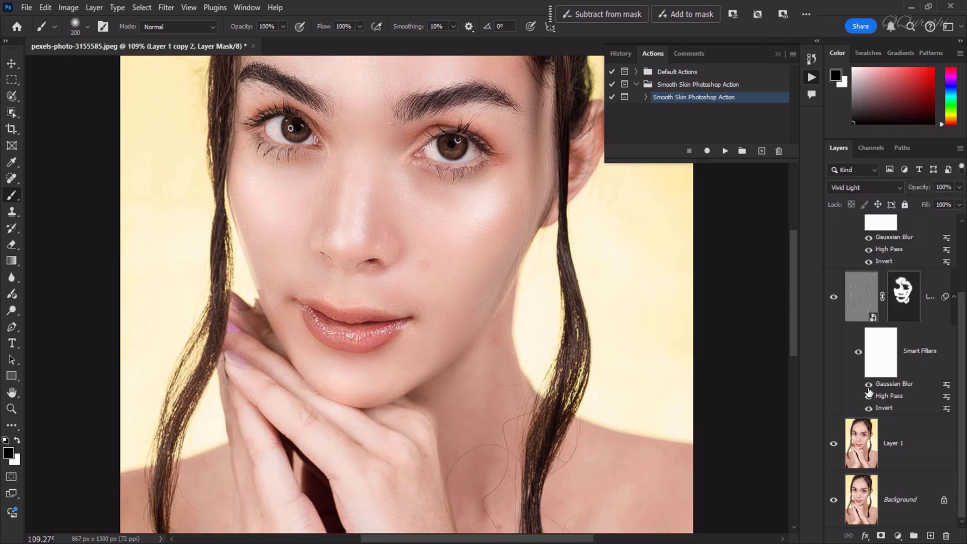
# Compare the smoothed skin with the original by isolating the Background layer and restoring all layers, and view the whole portrait.
pyautogui.keyDown('alt'); pyautogui.click(834, 502); pyautogui.keyUp('alt')
pyautogui.keyDown('alt'); pyautogui.click(834, 501); pyautogui.keyUp('alt')
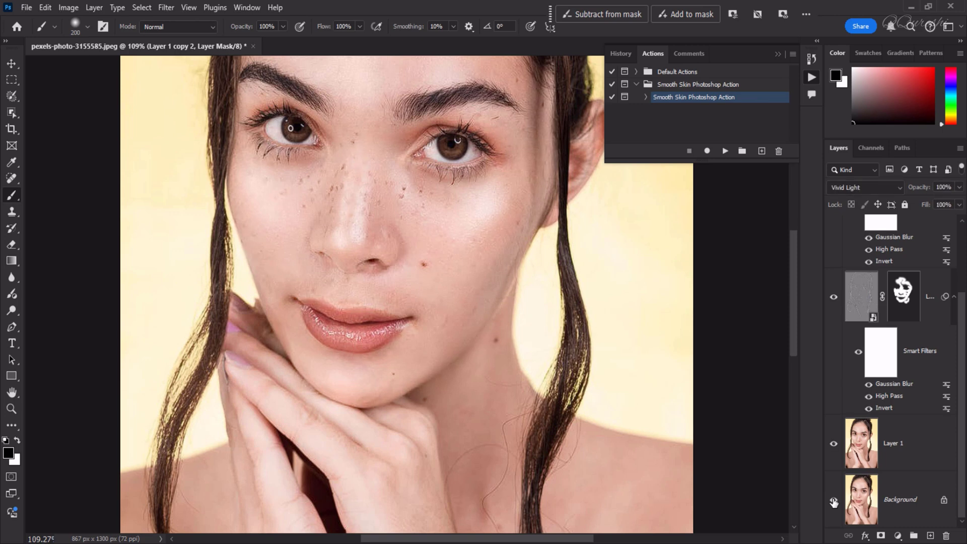
pyautogui.moveTo(791, 316); pyautogui.dragTo(792, 288)
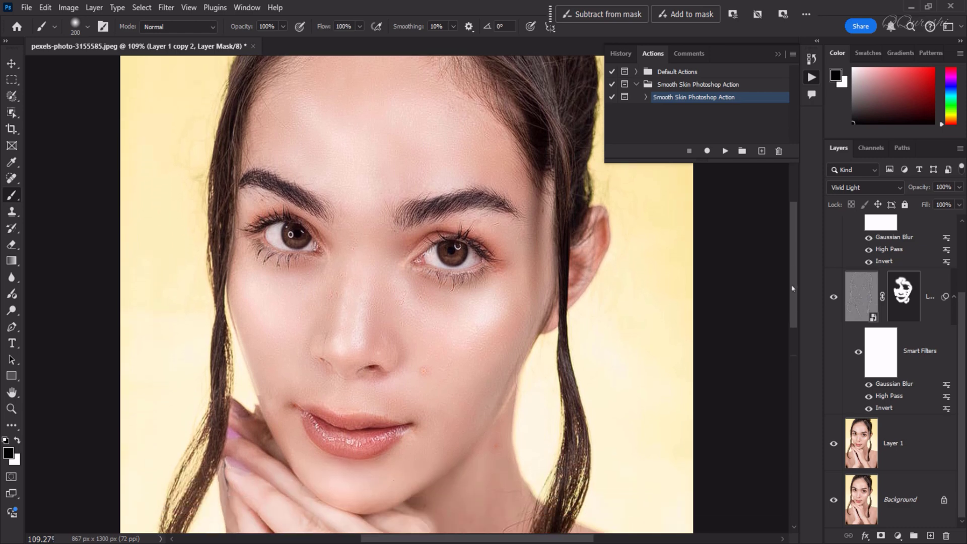
pyautogui.hotkey('ctrl', '0')
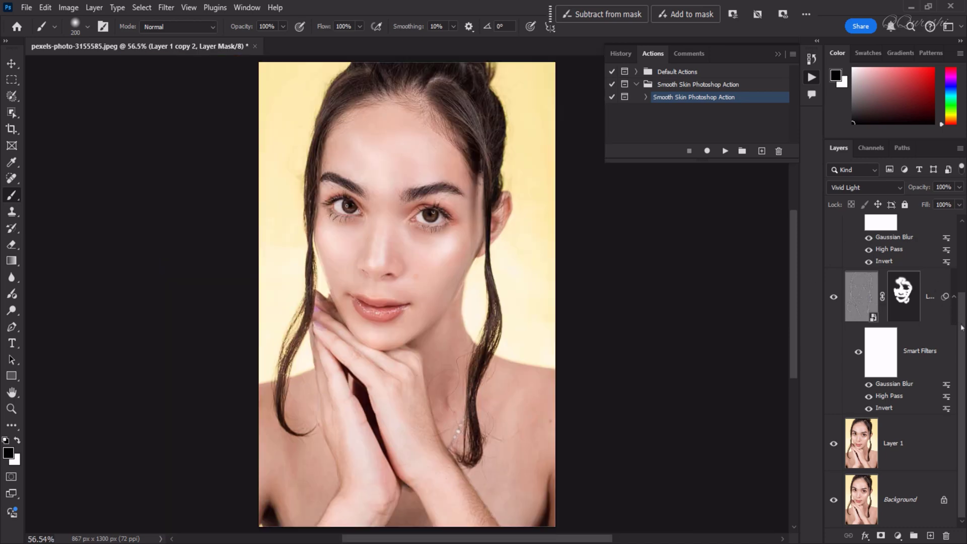
# Stamp all visible layers into a new layer at the top of the stack and add a Levels adjustment layer above it.
pyautogui.moveTo(962, 328); pyautogui.dragTo(965, 244)
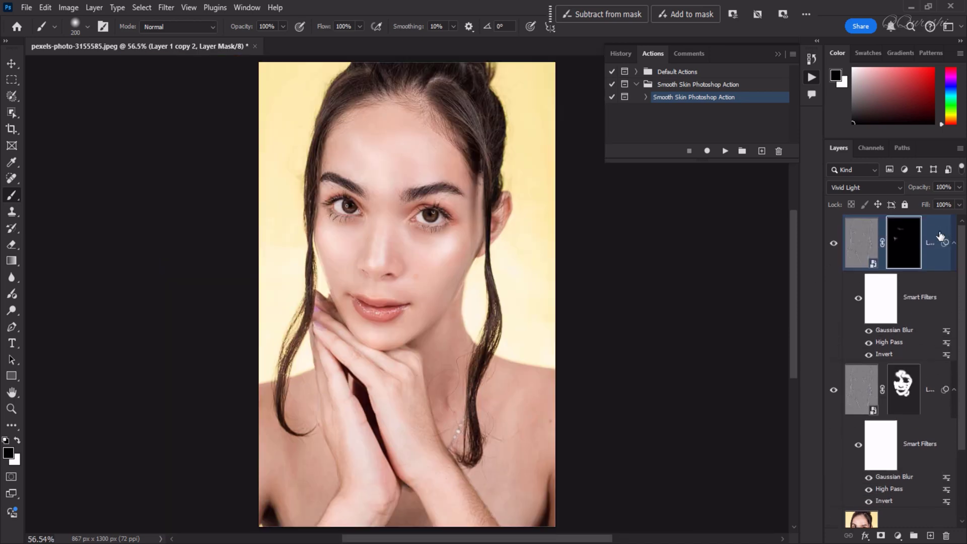
pyautogui.hotkey('ctrl', 'alt', 'shift', 'e')
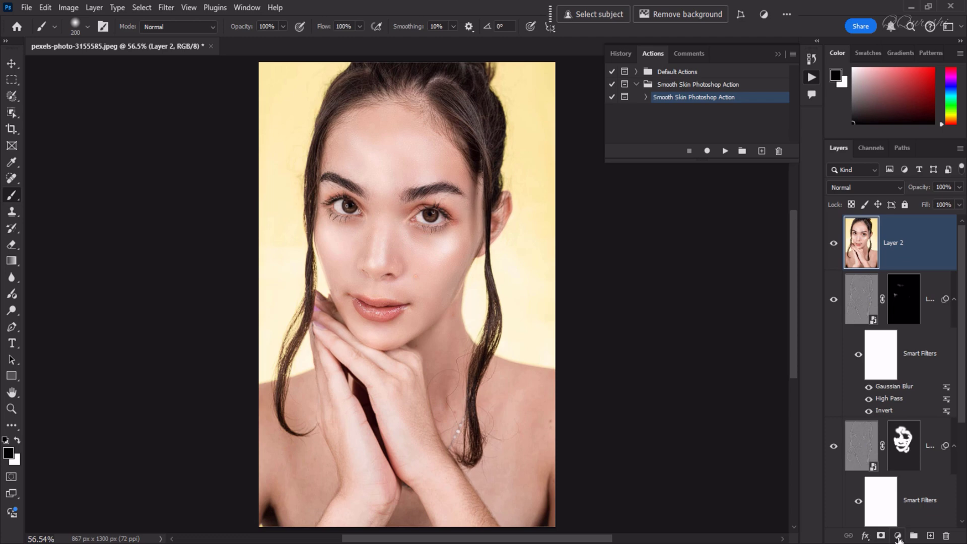
pyautogui.click(898, 536)
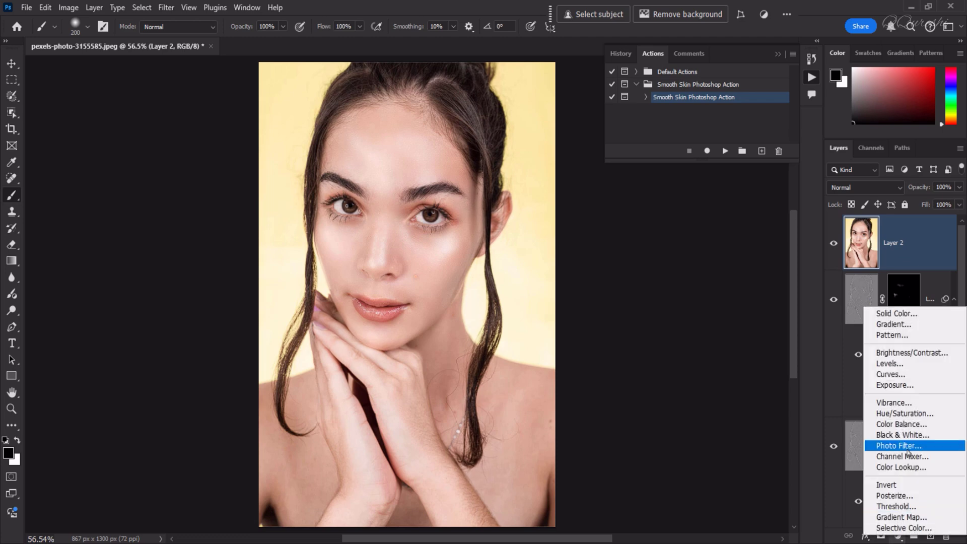
pyautogui.click(902, 363)
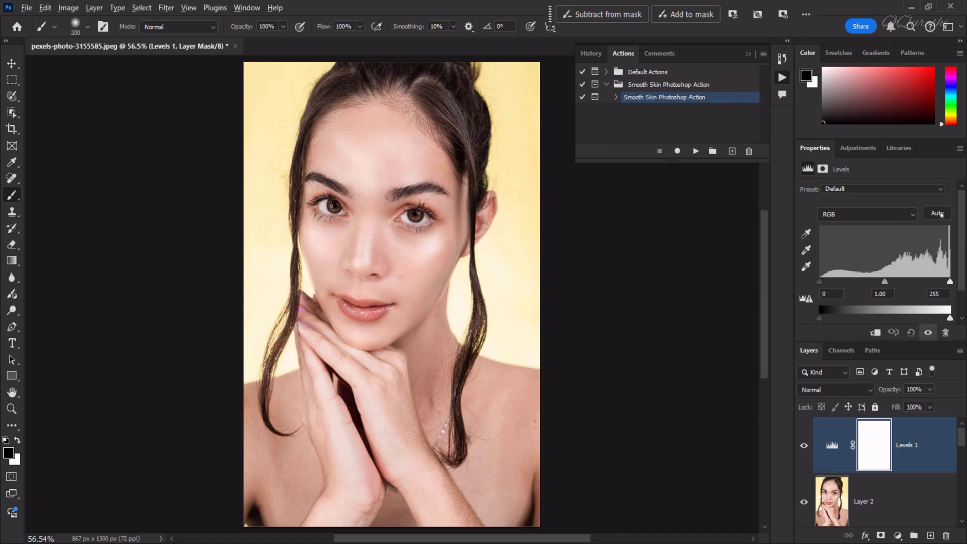
# Apply auto color correction to the Levels adjustment with the Enhance Brightness and Contrast algorithm.
pyautogui.press('alt')
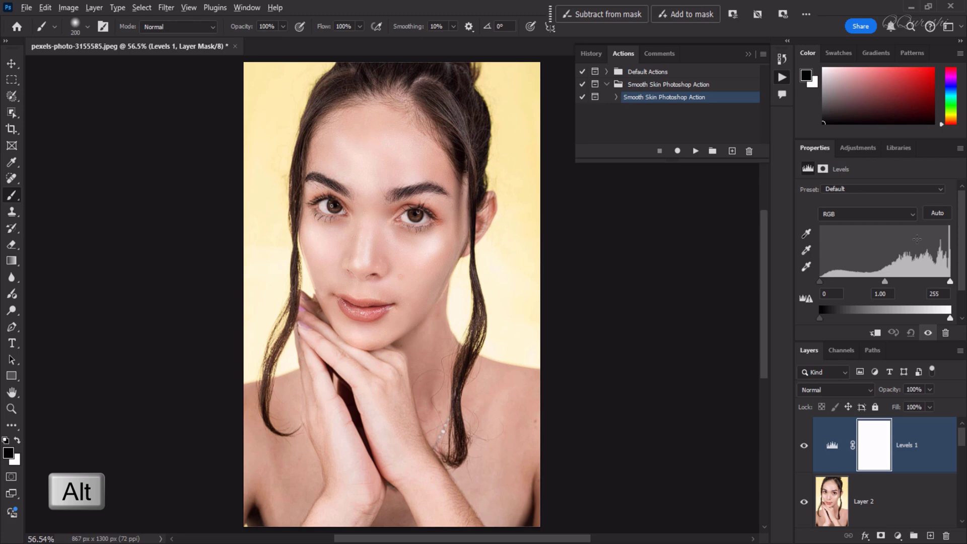
pyautogui.keyDown('alt'); pyautogui.click(936, 214); pyautogui.keyUp('alt')
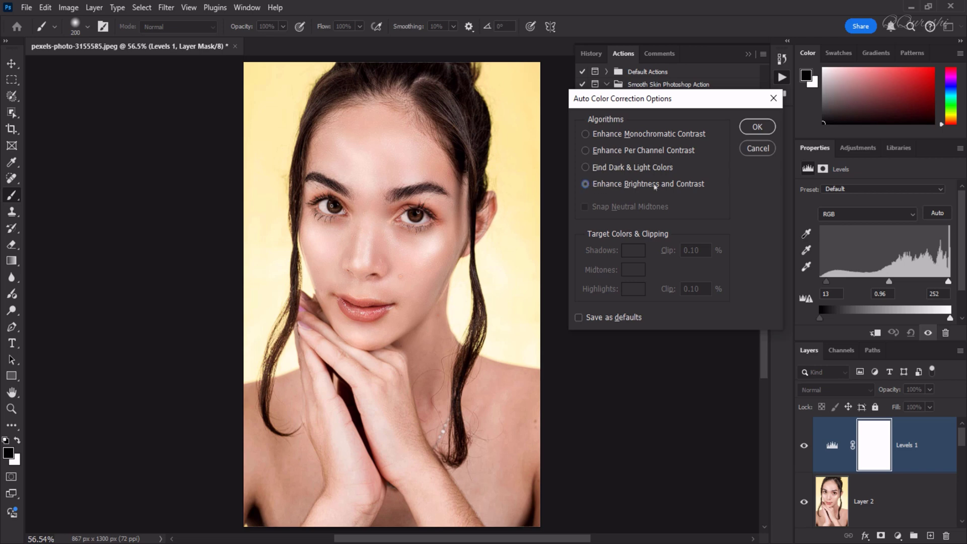
pyautogui.click(758, 128)
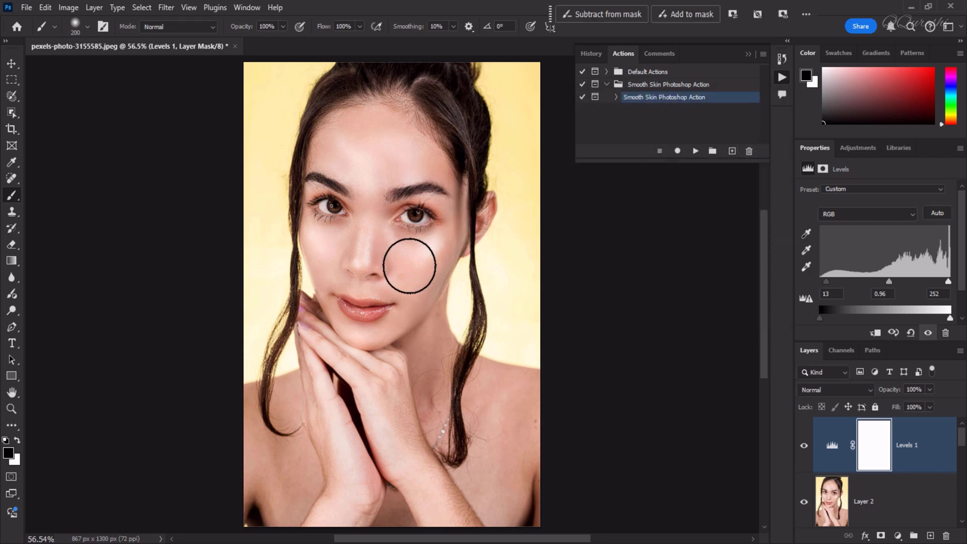
# Compare the finished portrait with the original Background alone, and examine the image with and without the Levels adjustment.
pyautogui.scroll(1, 368, 334)
pyautogui.scroll(1, 367, 331)
pyautogui.scroll(-2, 368, 328)
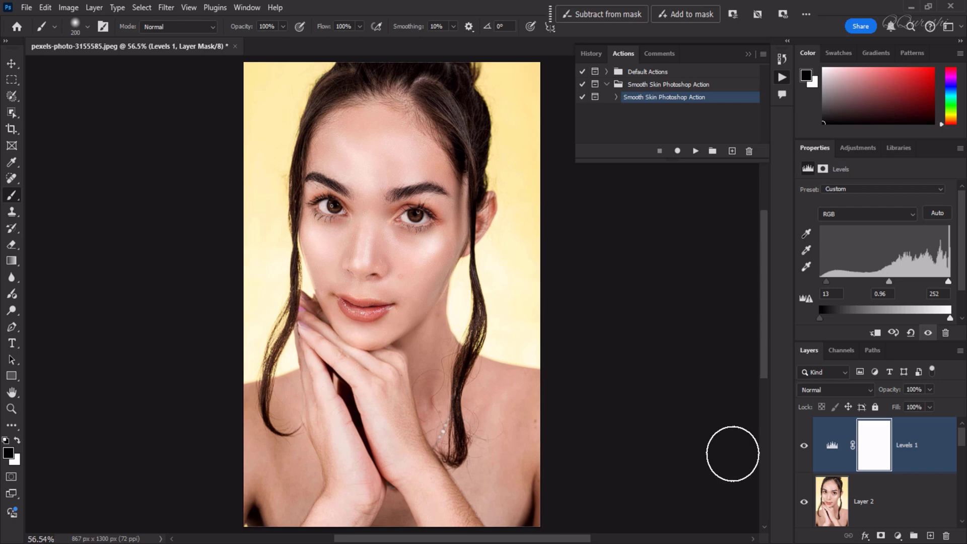
pyautogui.scroll(-5, 894, 471)
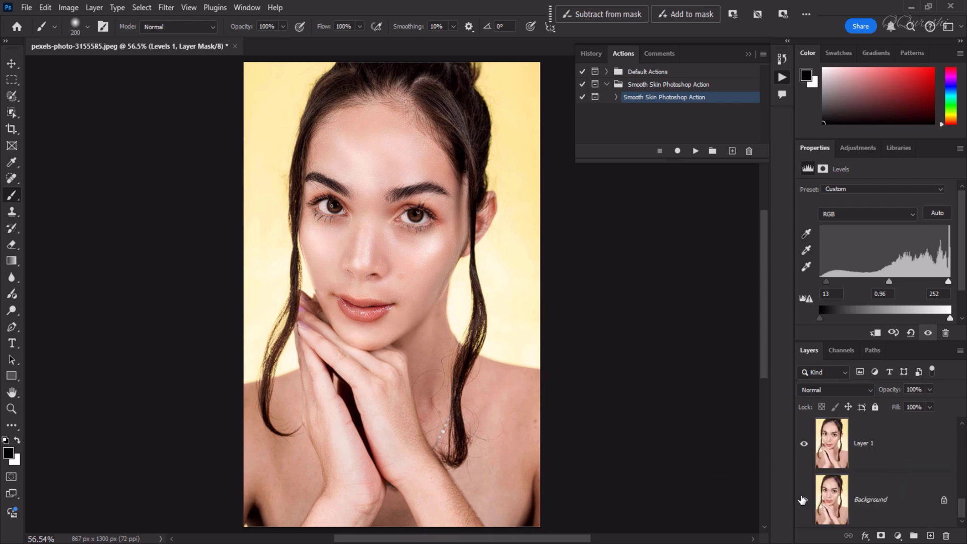
pyautogui.keyDown('alt'); pyautogui.click(803, 501); pyautogui.keyUp('alt')
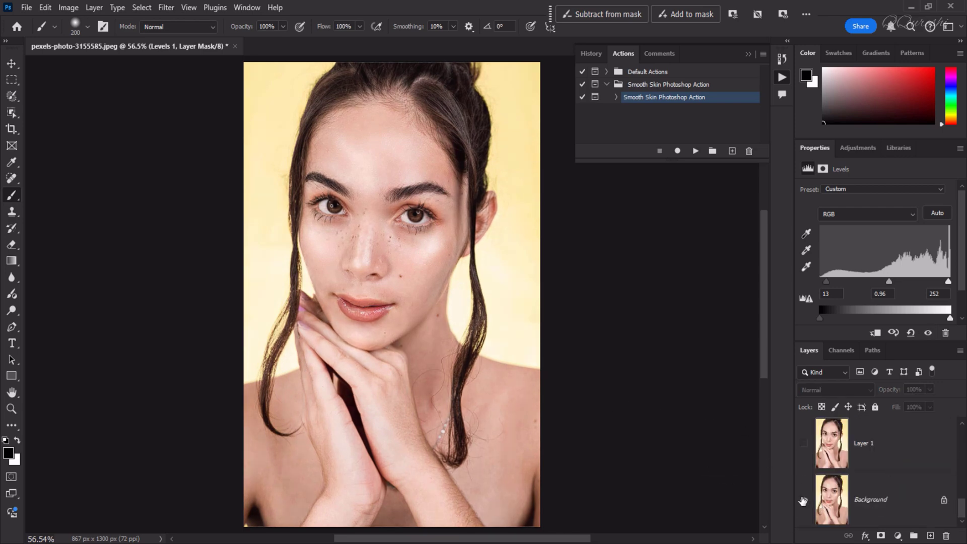
pyautogui.keyDown('alt'); pyautogui.click(803, 501); pyautogui.keyUp('alt')
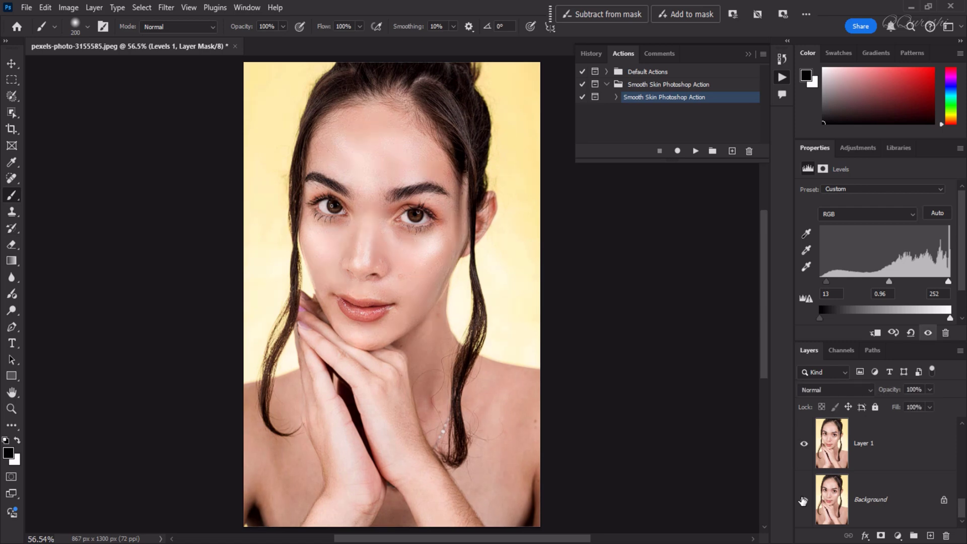
pyautogui.scroll(5, 803, 501)
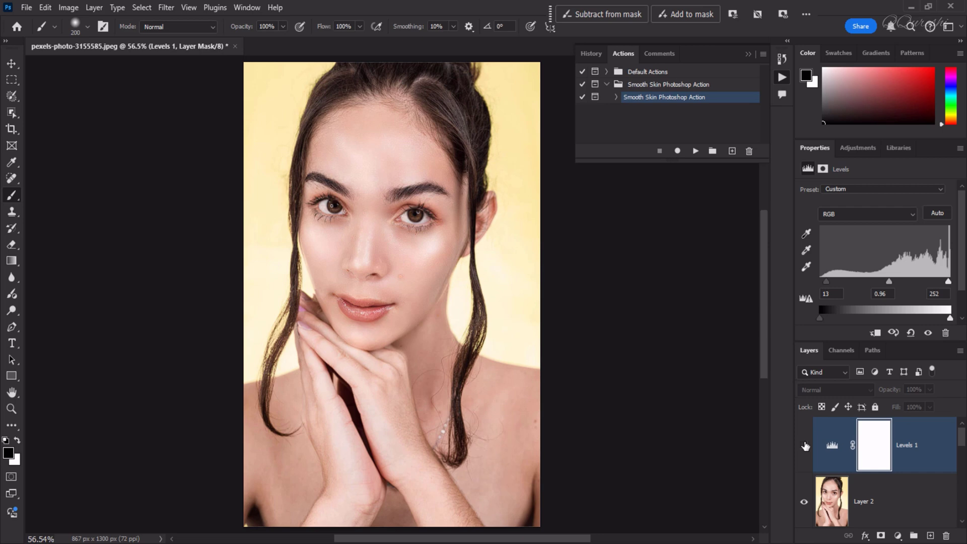
pyautogui.click(805, 446)
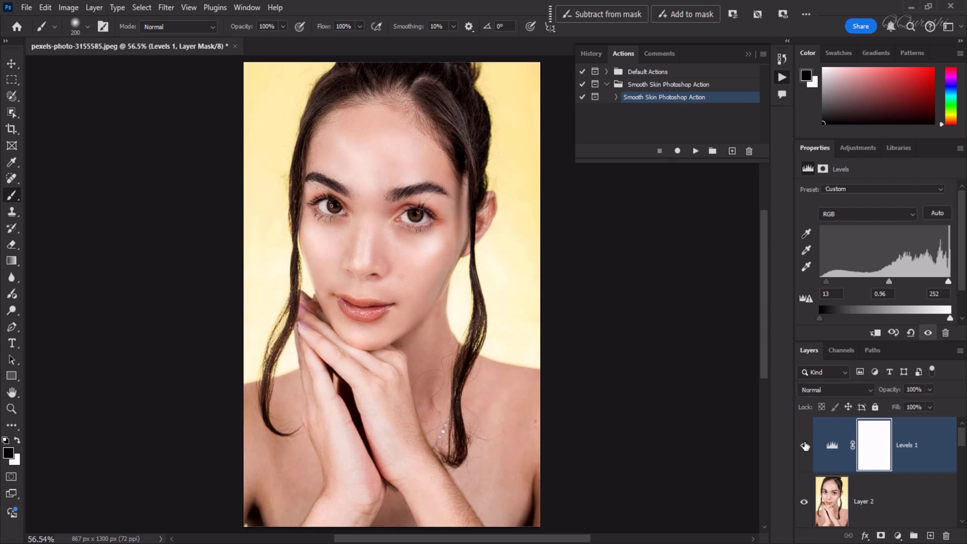